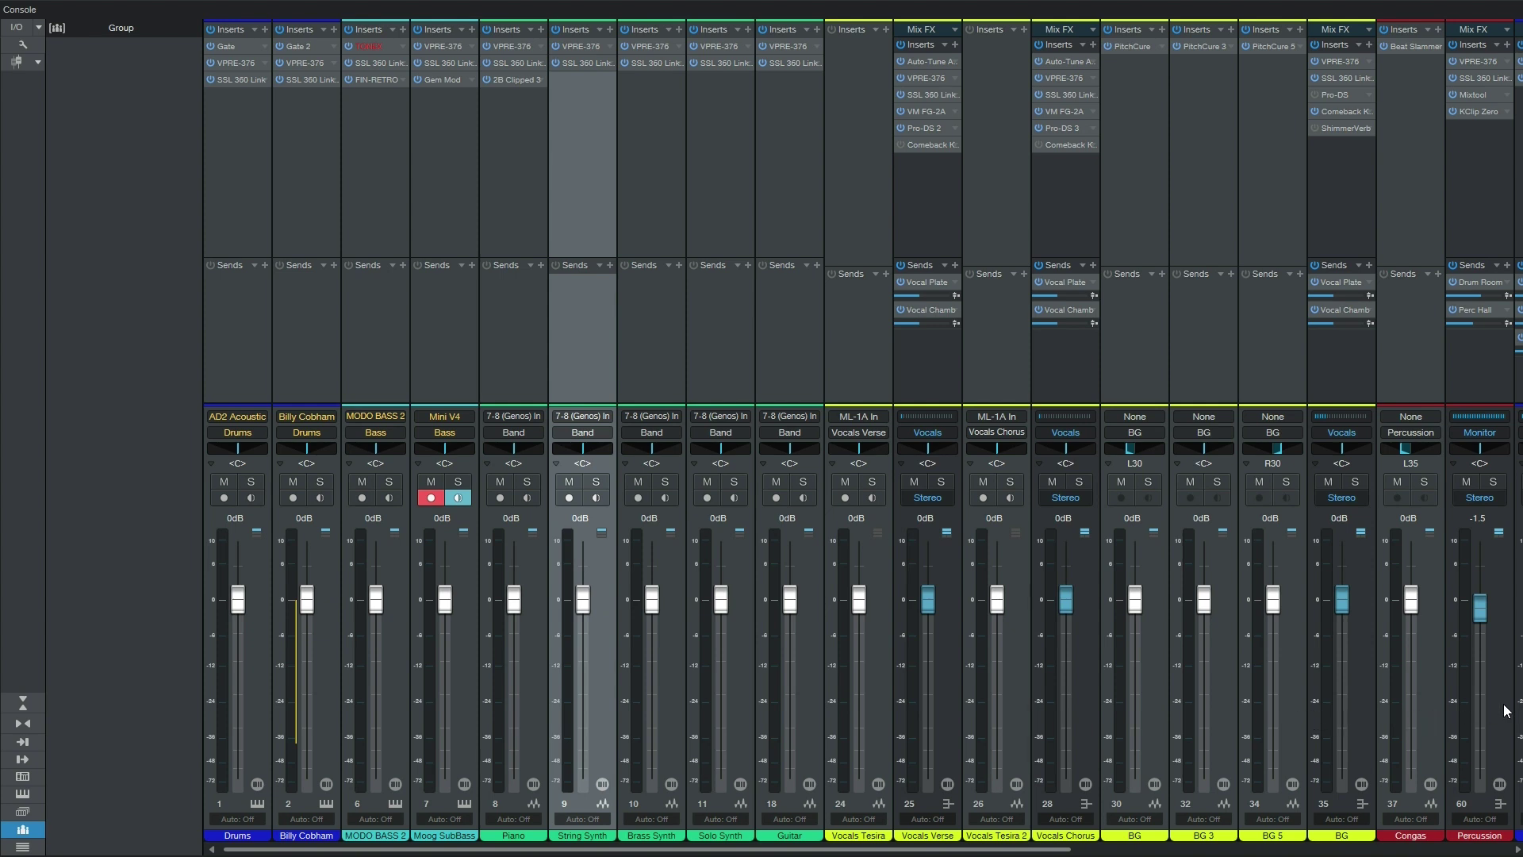
Inspect the VPRE-376 preamp on the String Synth through Guitar channels and on Vocals Verse, and close its window
left_click(582, 46)
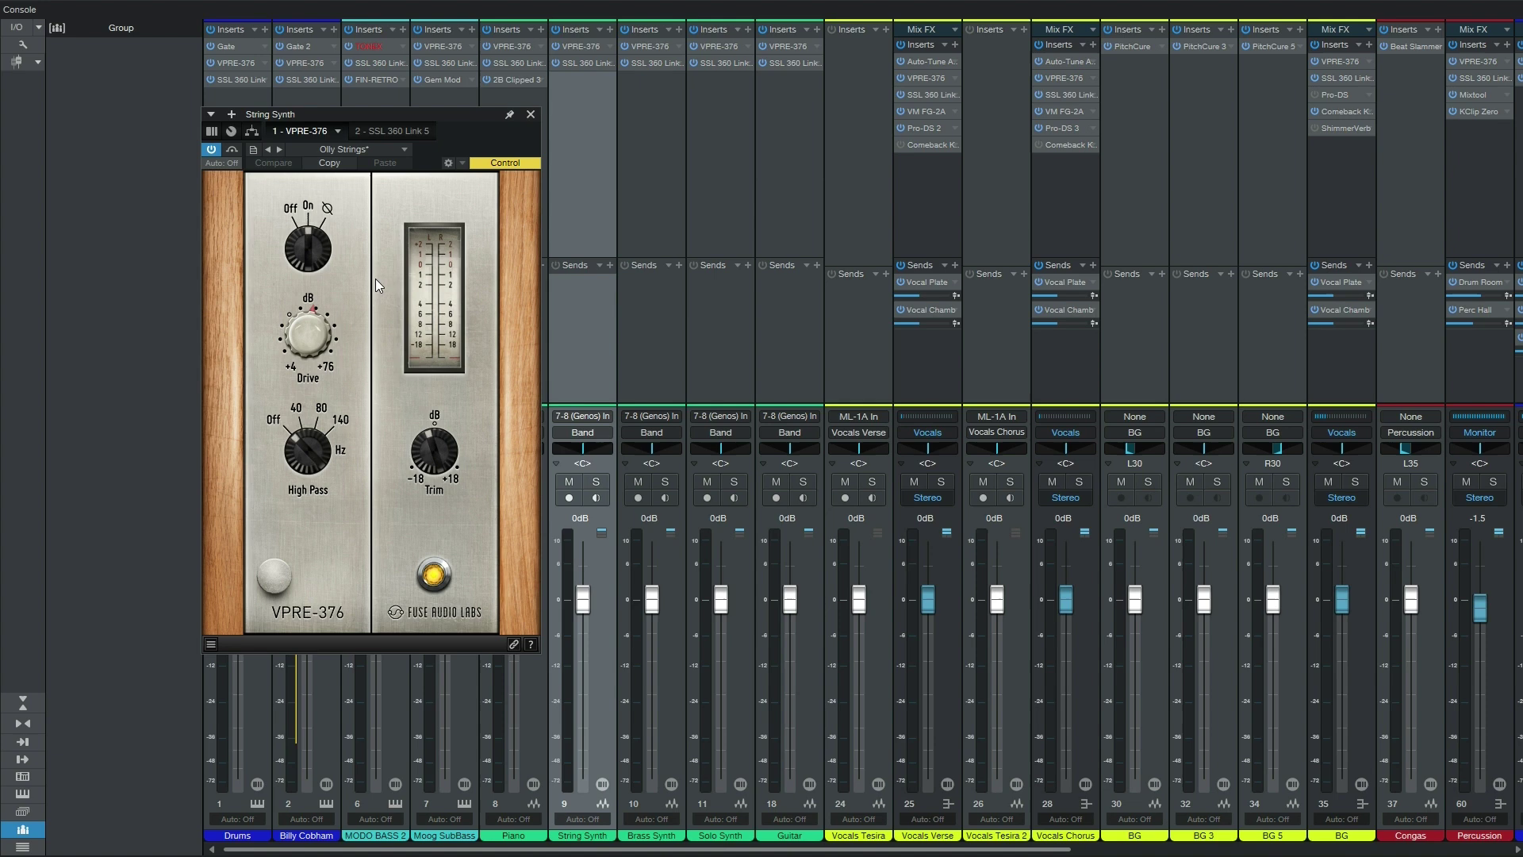
key("Down")
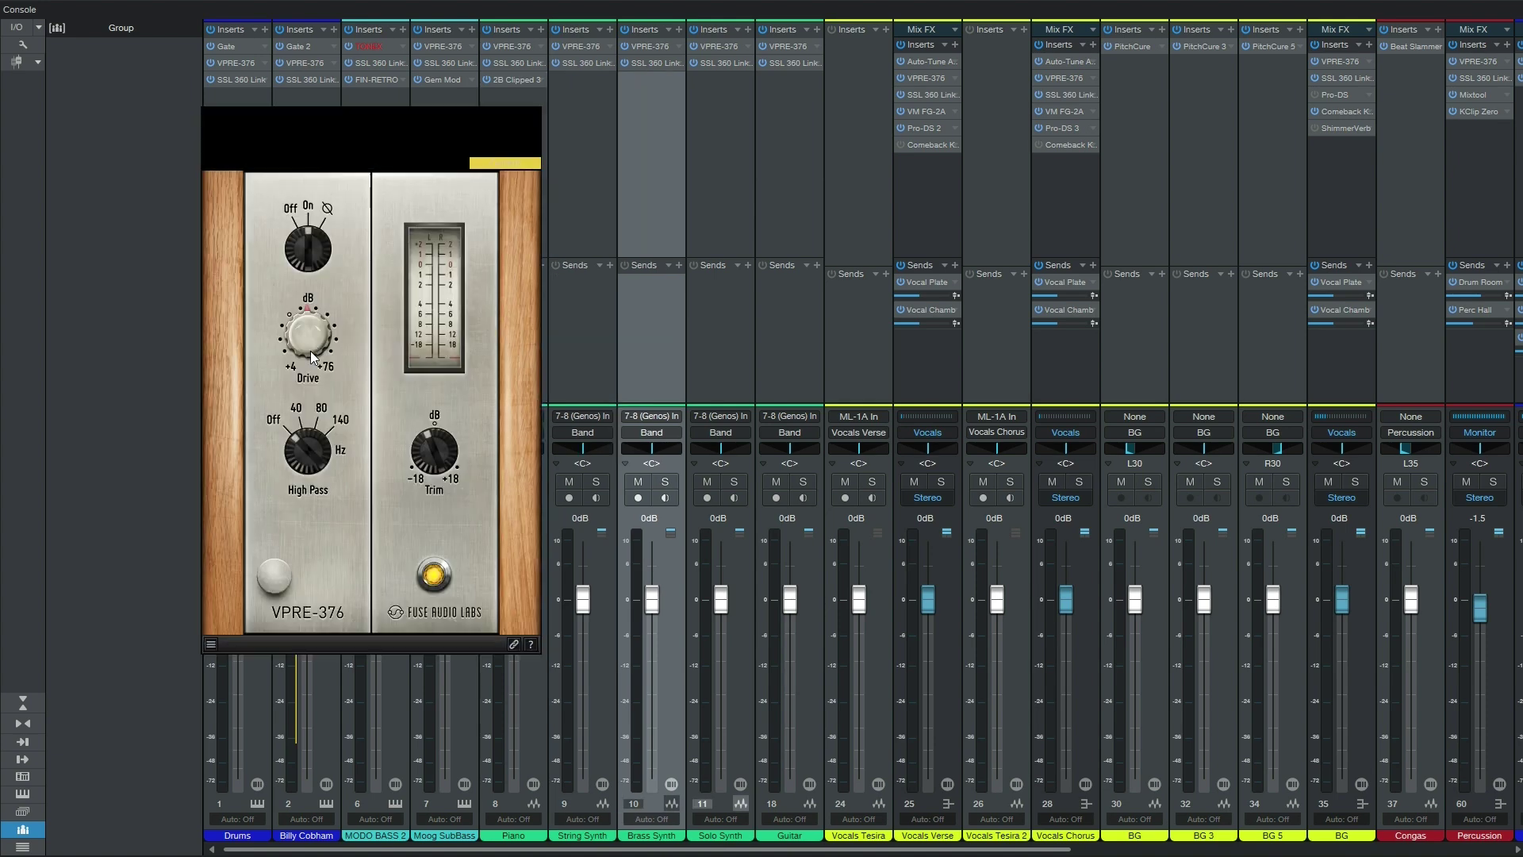
key("Down")
key("Down")
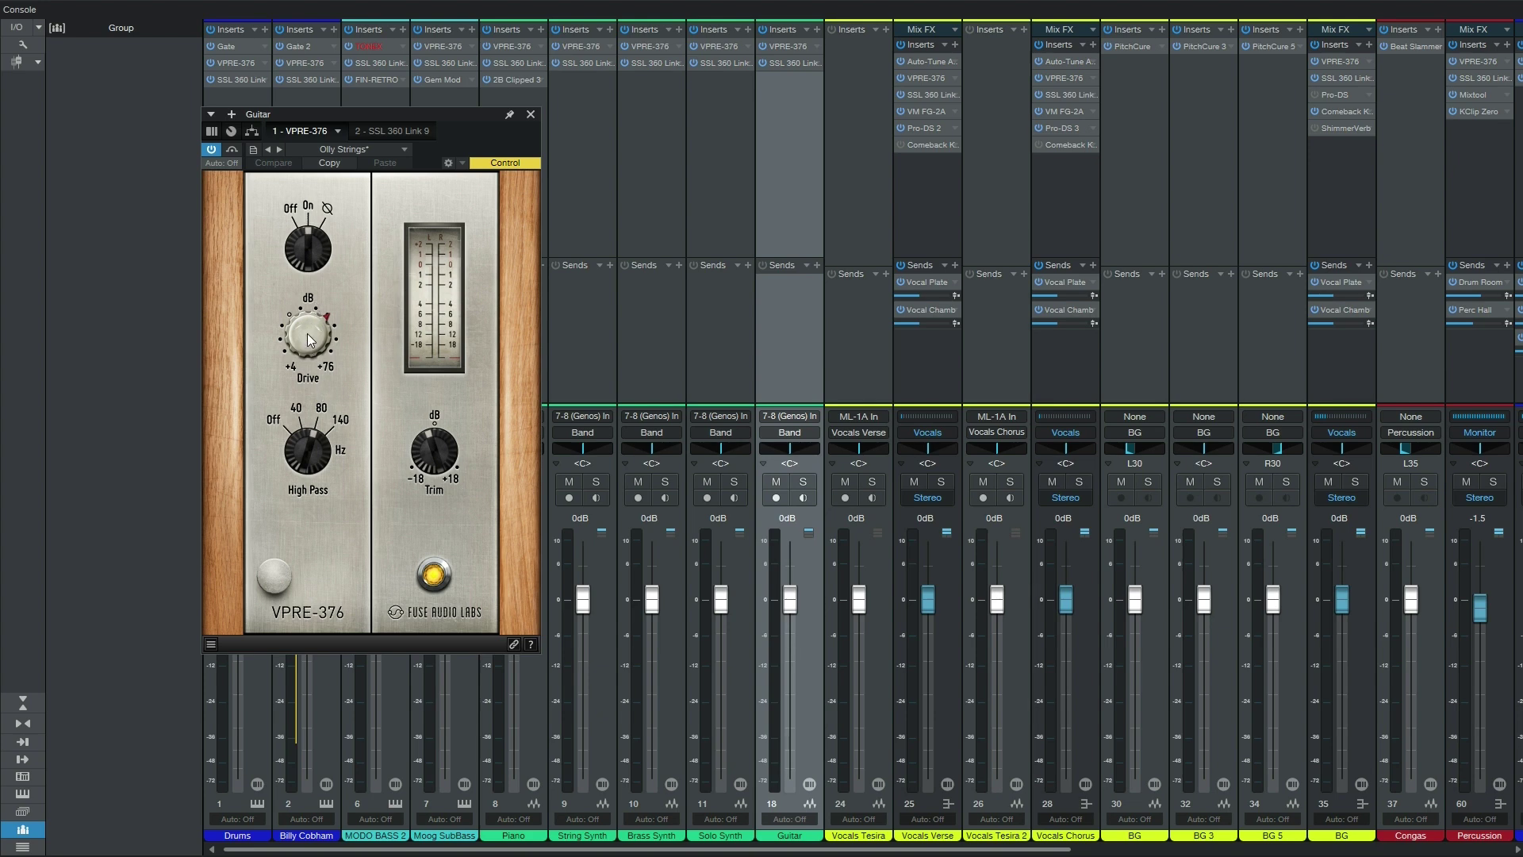
left_click(928, 78)
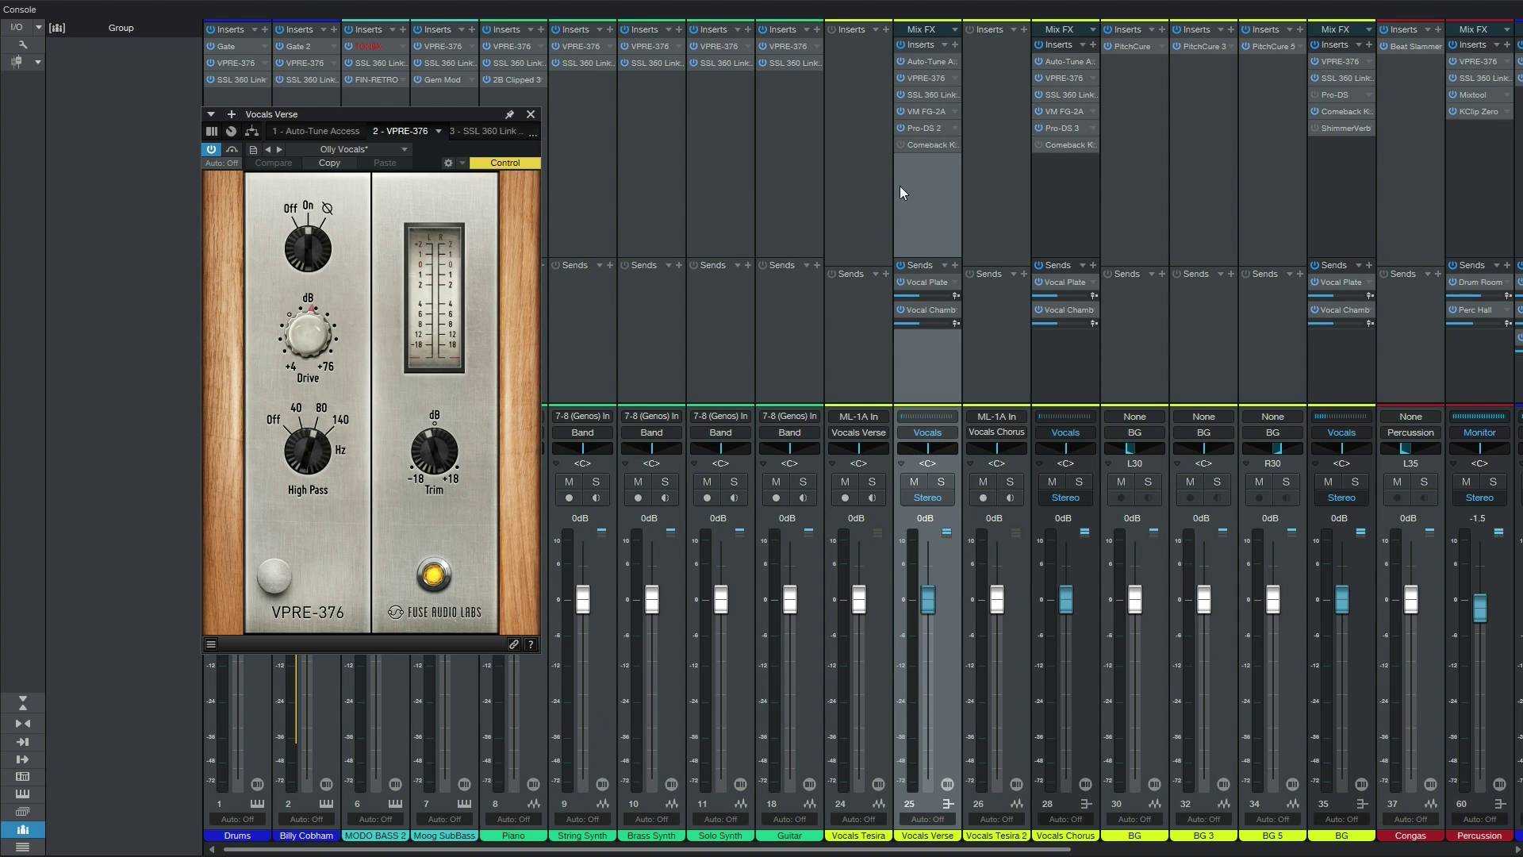
left_click(531, 115)
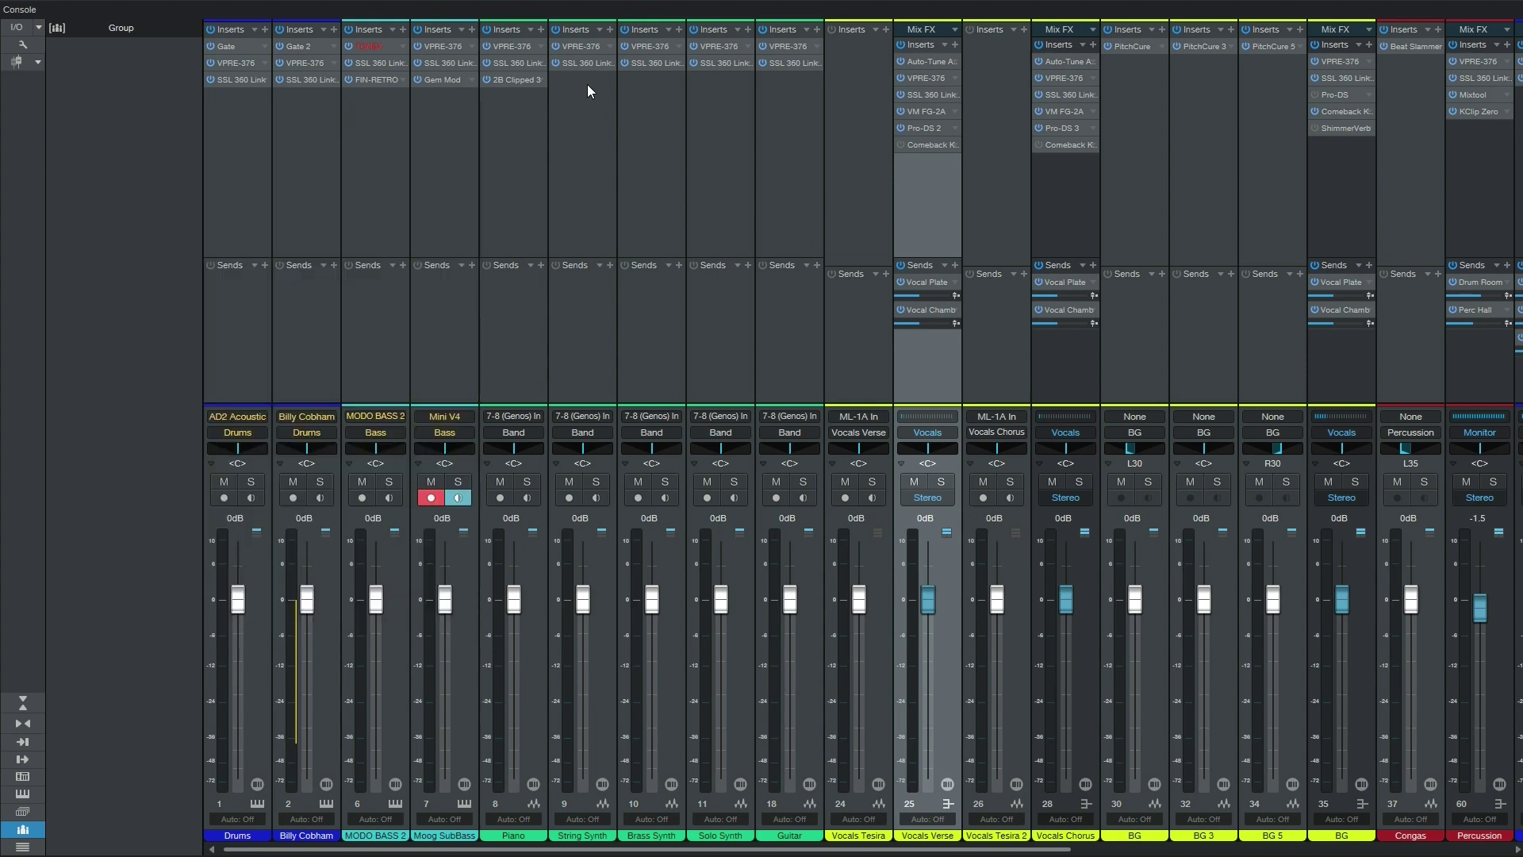
Open SSL 360 Link on the String Synth channel and view the hosted VCS-1 in its Plug-In and 360° Link layouts
left_click(580, 63)
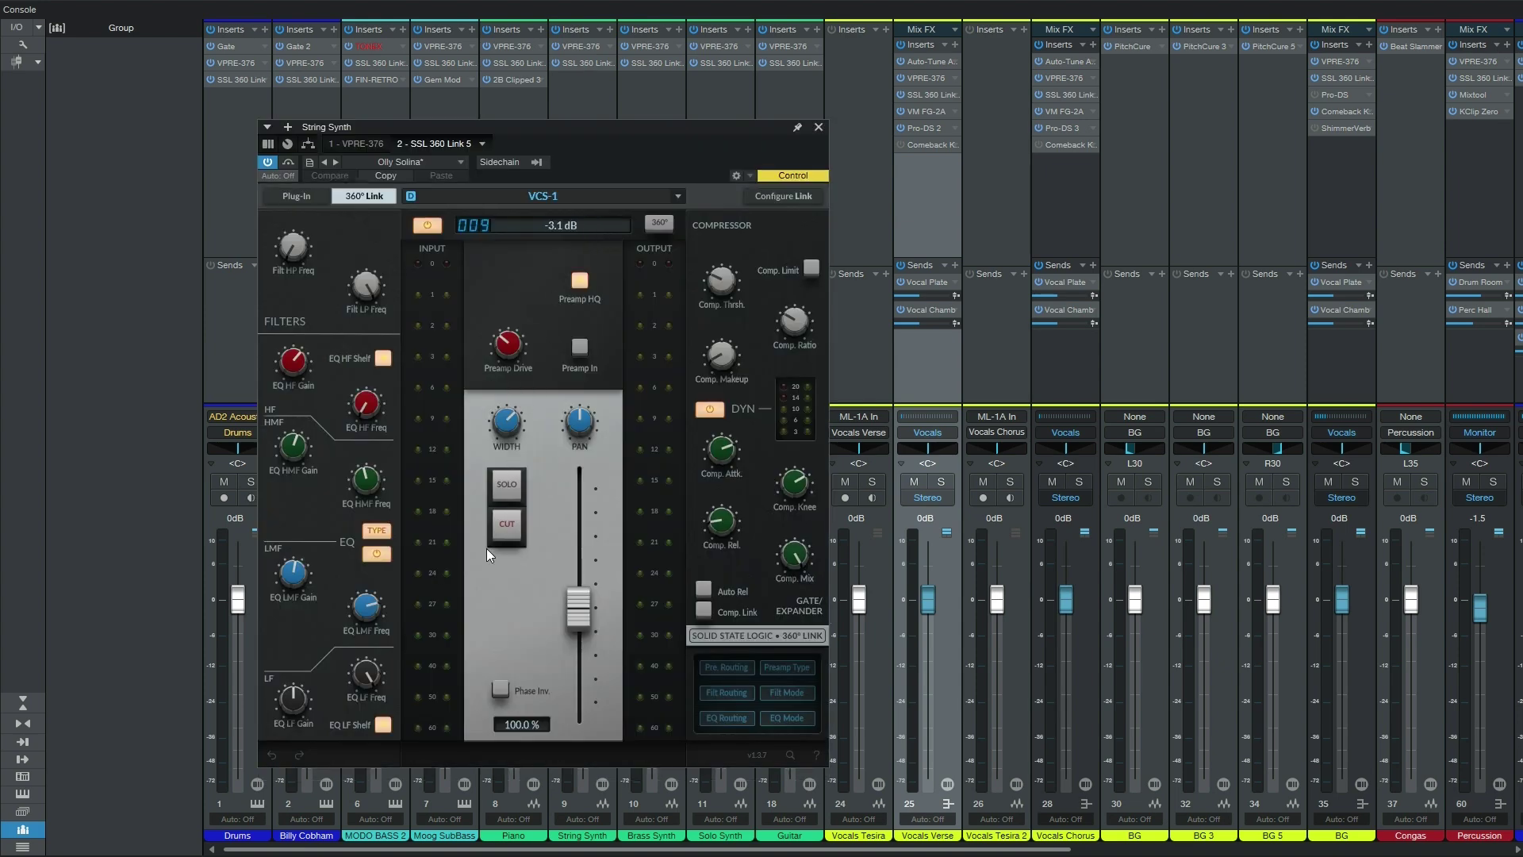
left_click(295, 196)
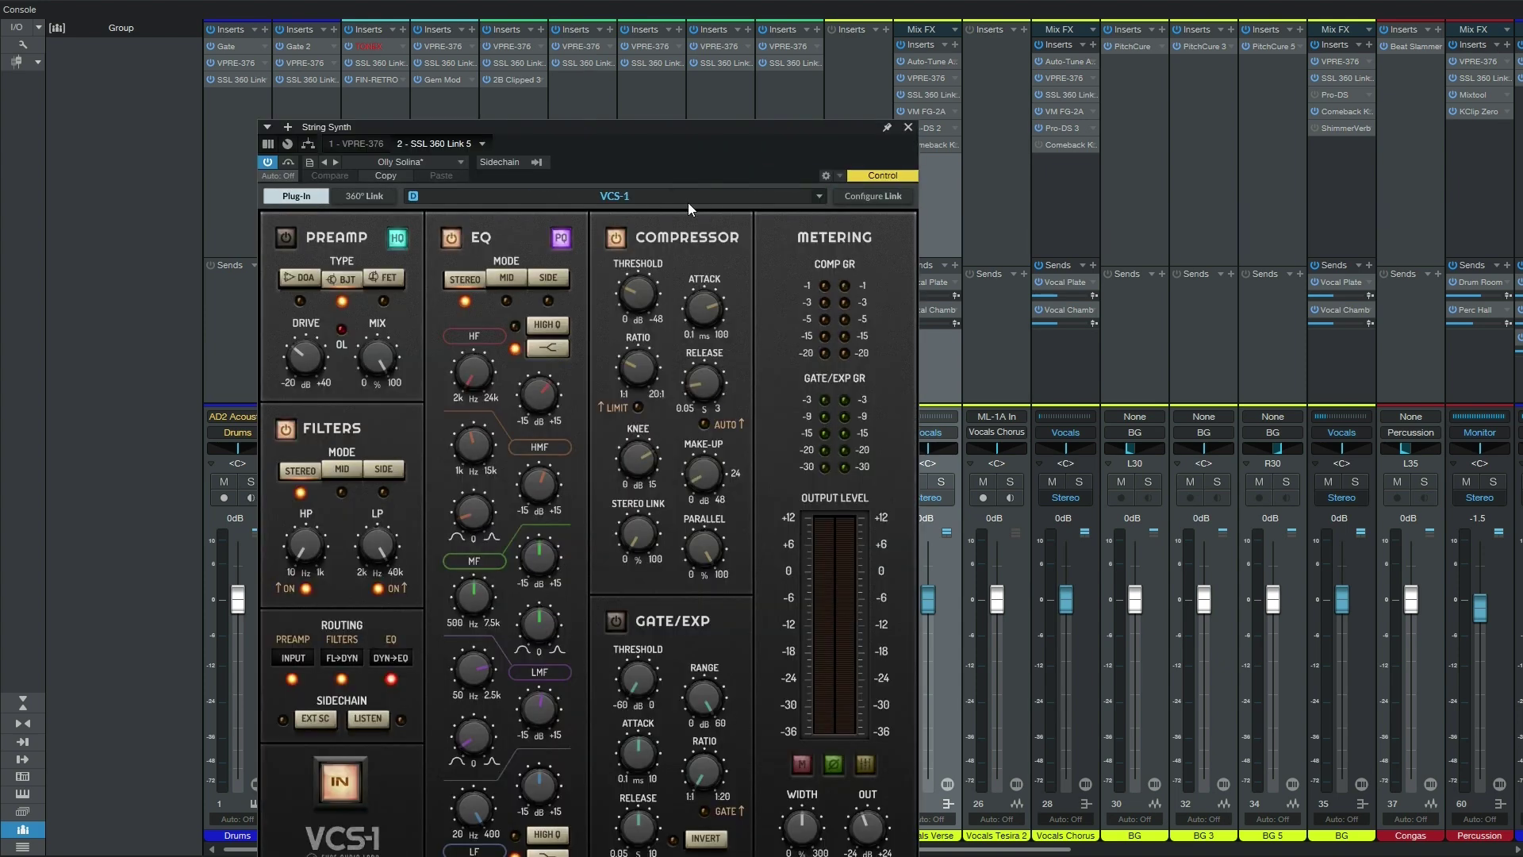
left_click_drag(655, 126, 645, 32)
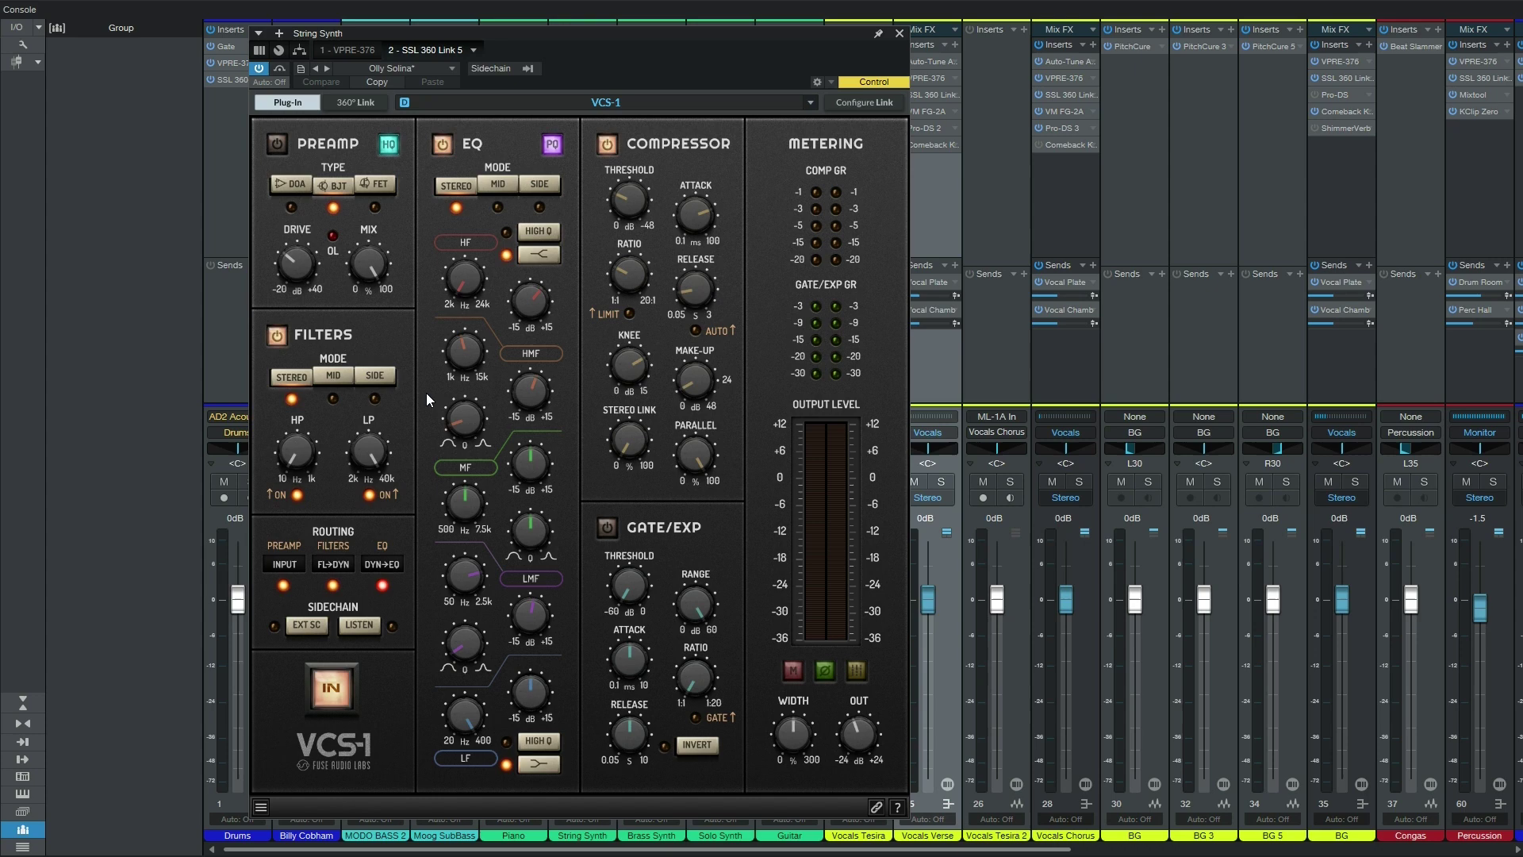
left_click(356, 102)
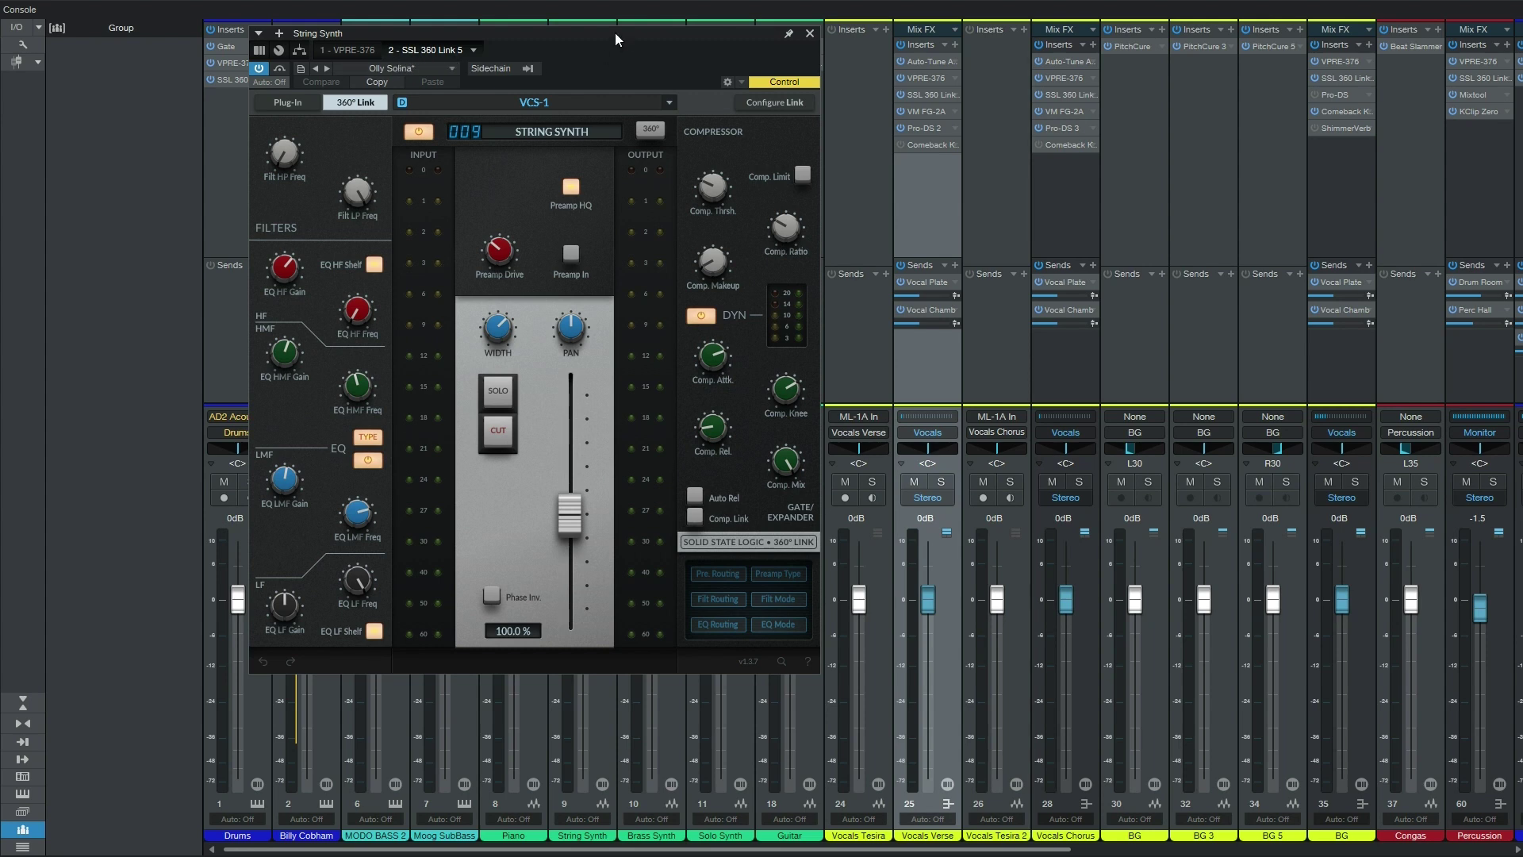
left_click_drag(616, 31, 642, 112)
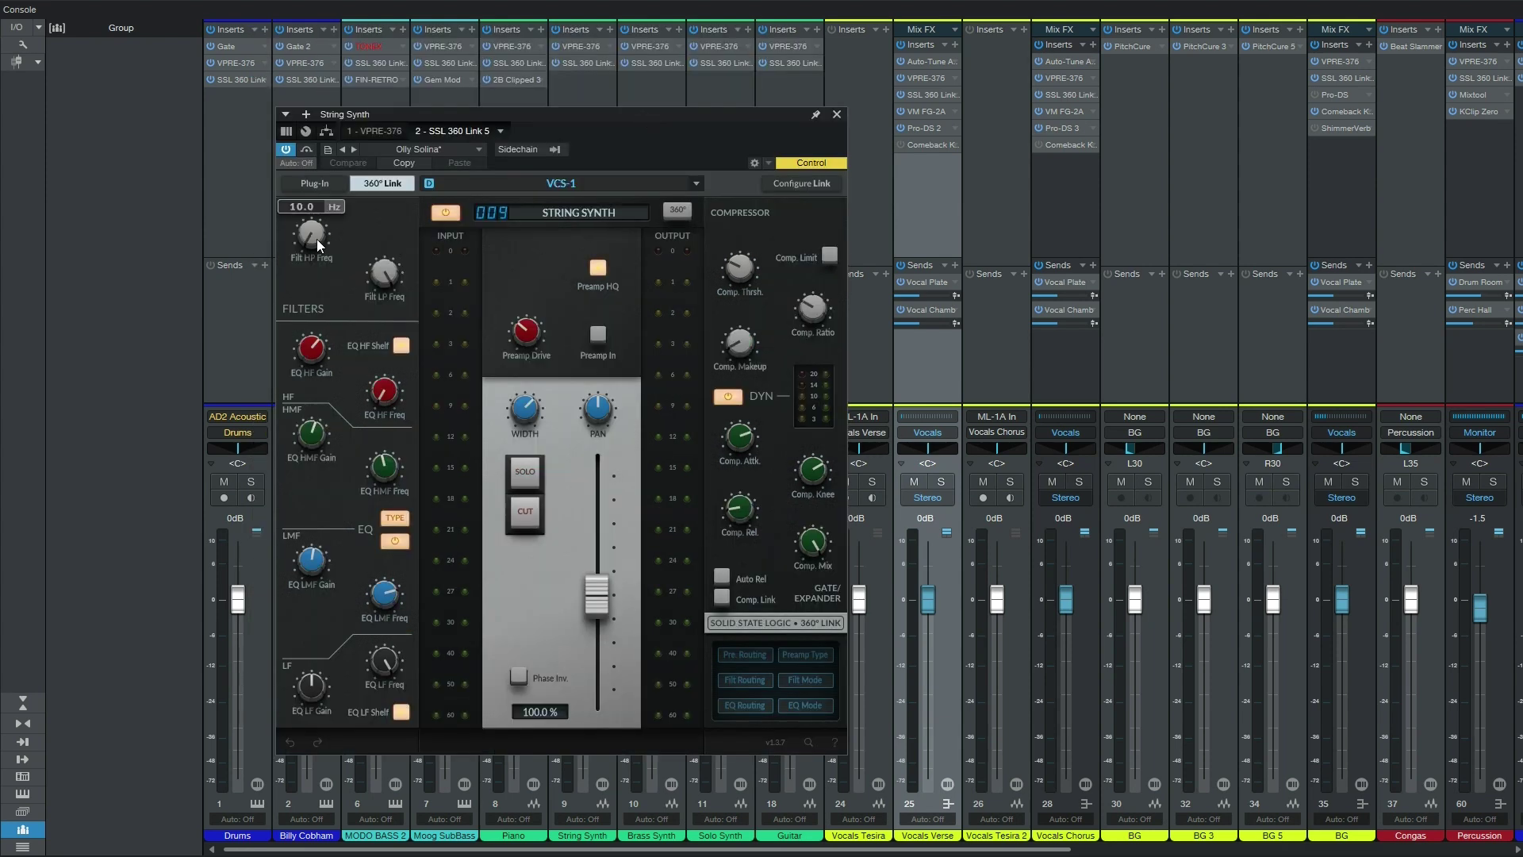
Compare the 360° Link filter, EQ and compressor mappings with the VCS-1's own controls, and close the plug-in window
mouse_move(388, 278)
mouse_move(327, 249)
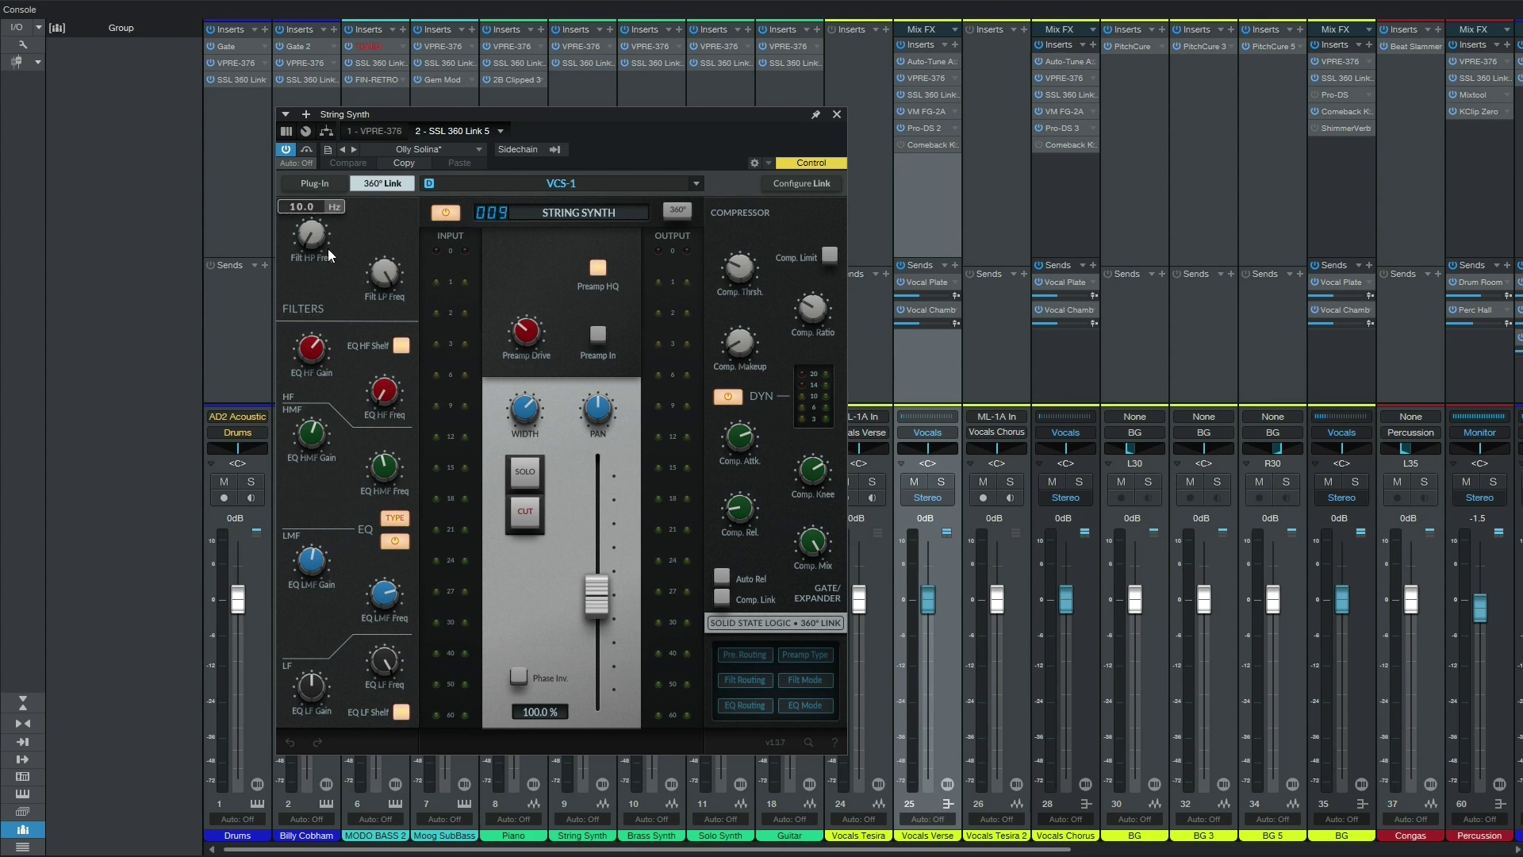
left_click(313, 184)
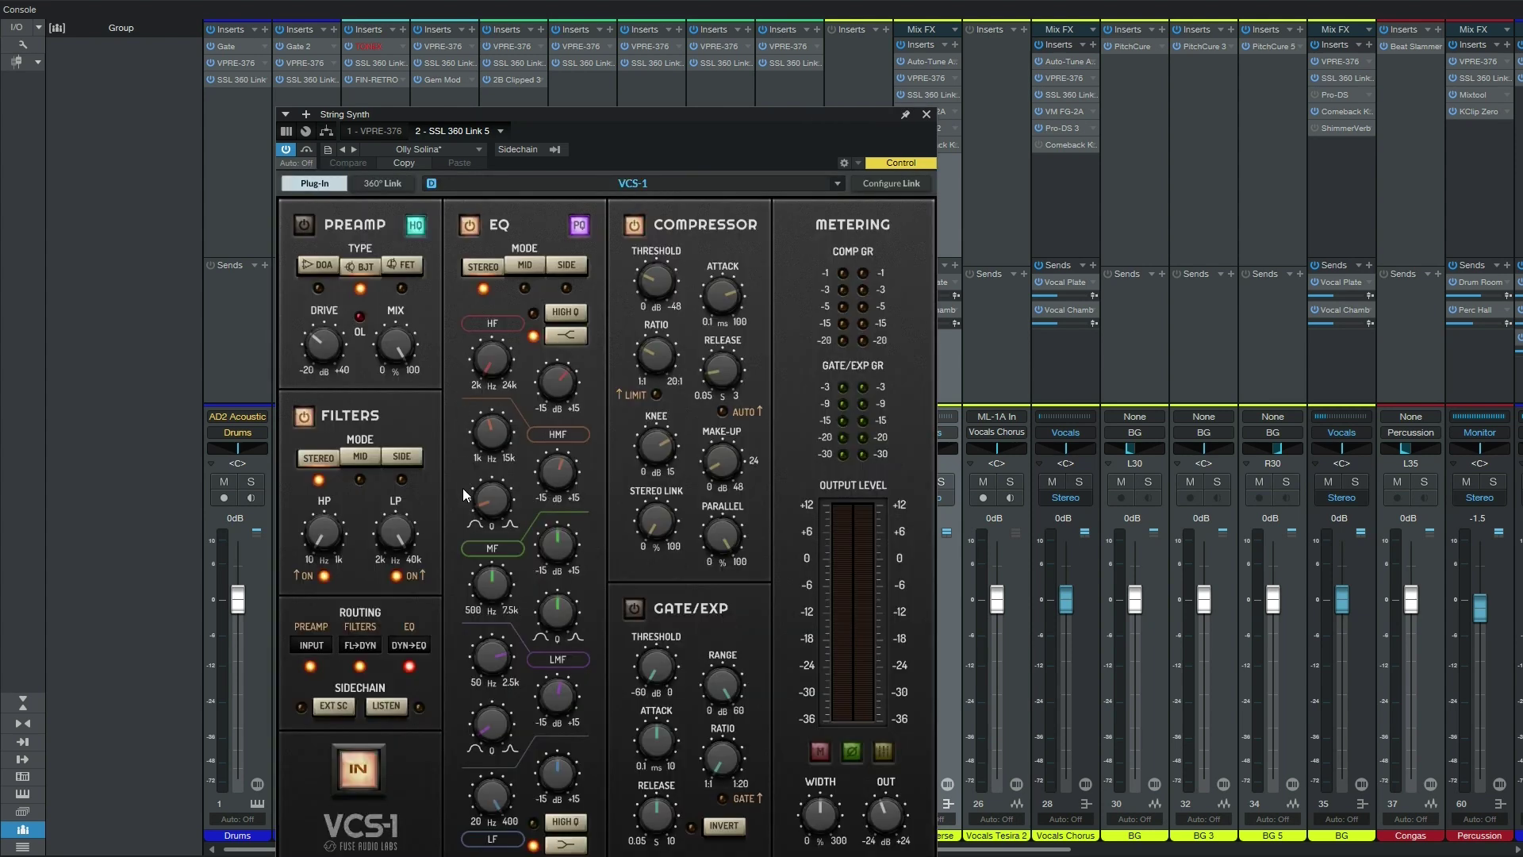
left_click_drag(519, 114, 513, 49)
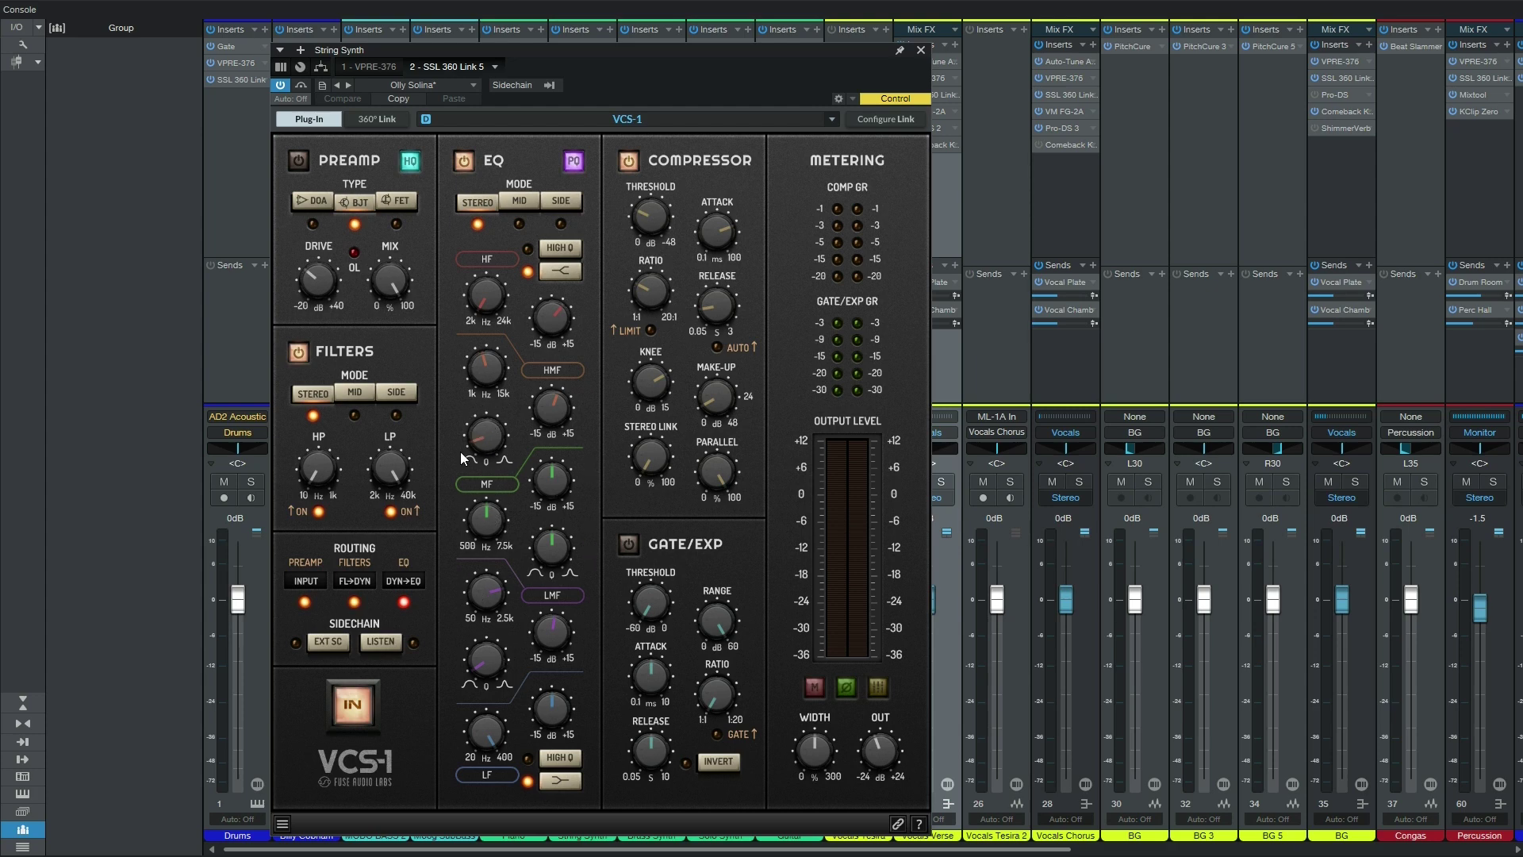
left_click(377, 119)
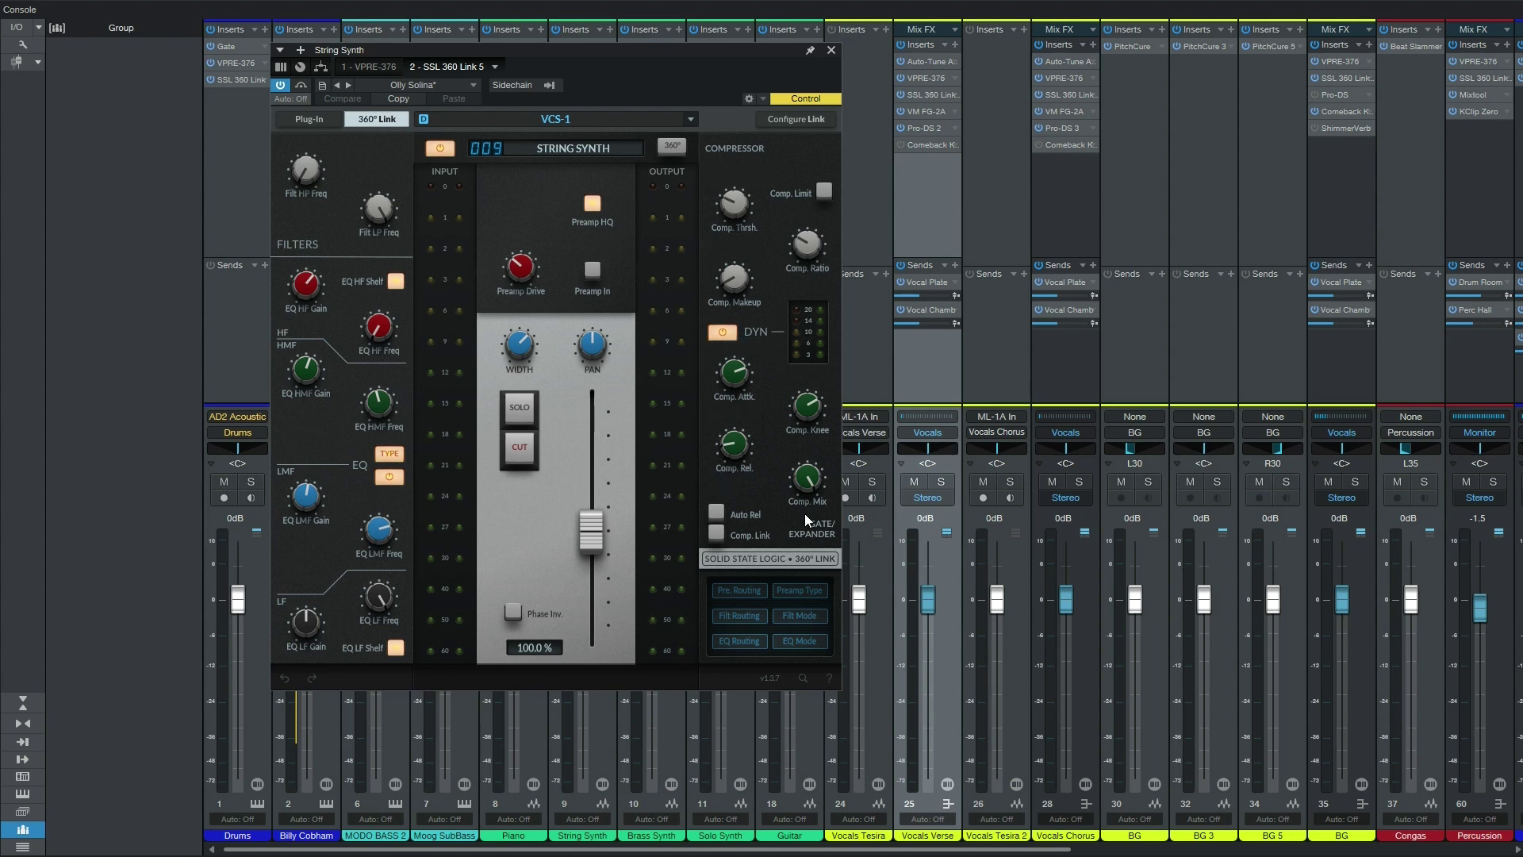
left_click(308, 119)
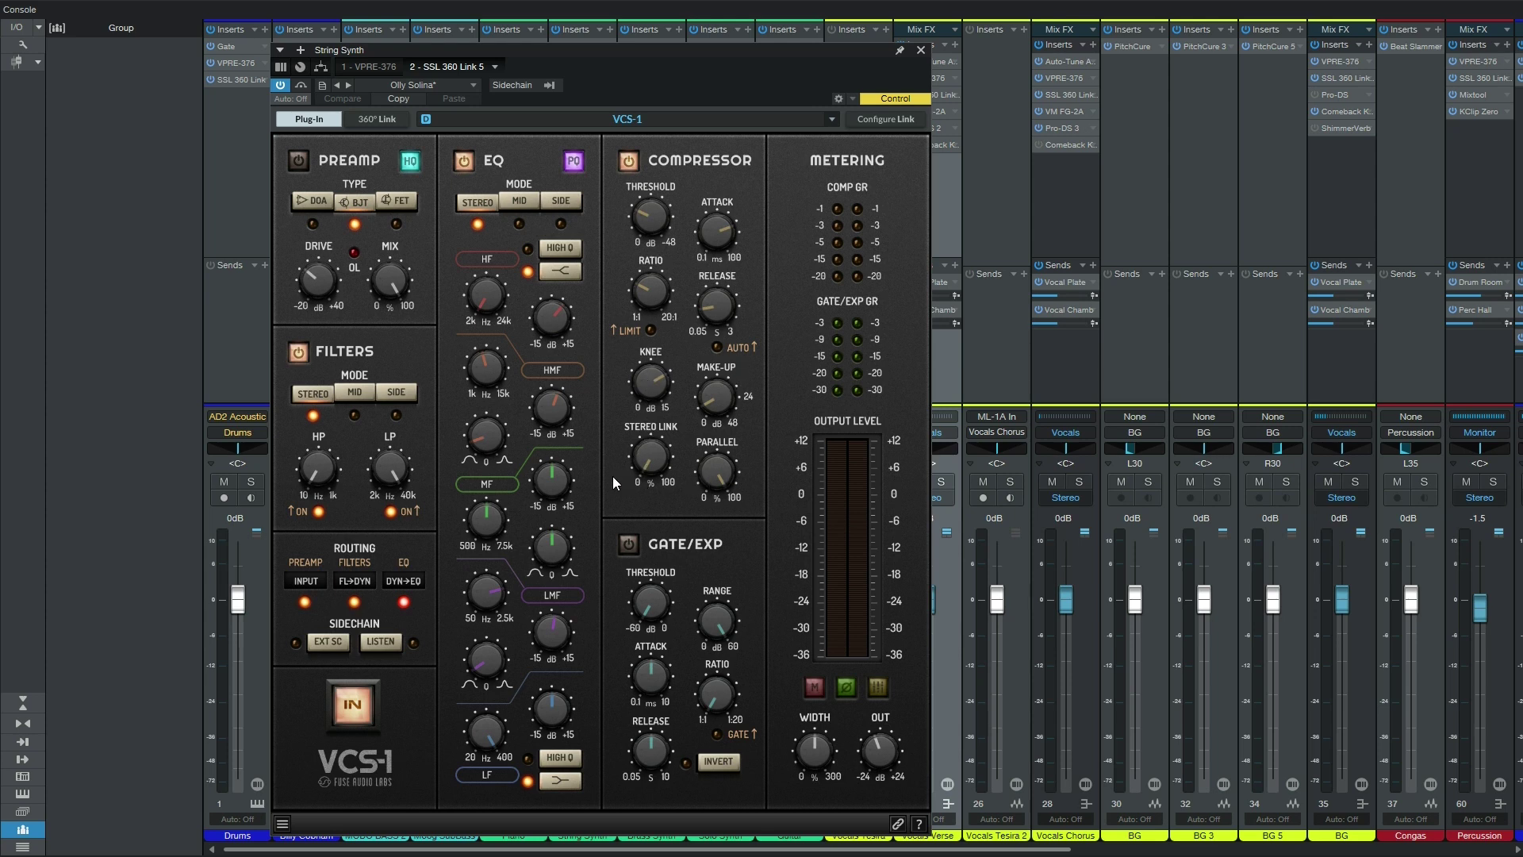
left_click(920, 50)
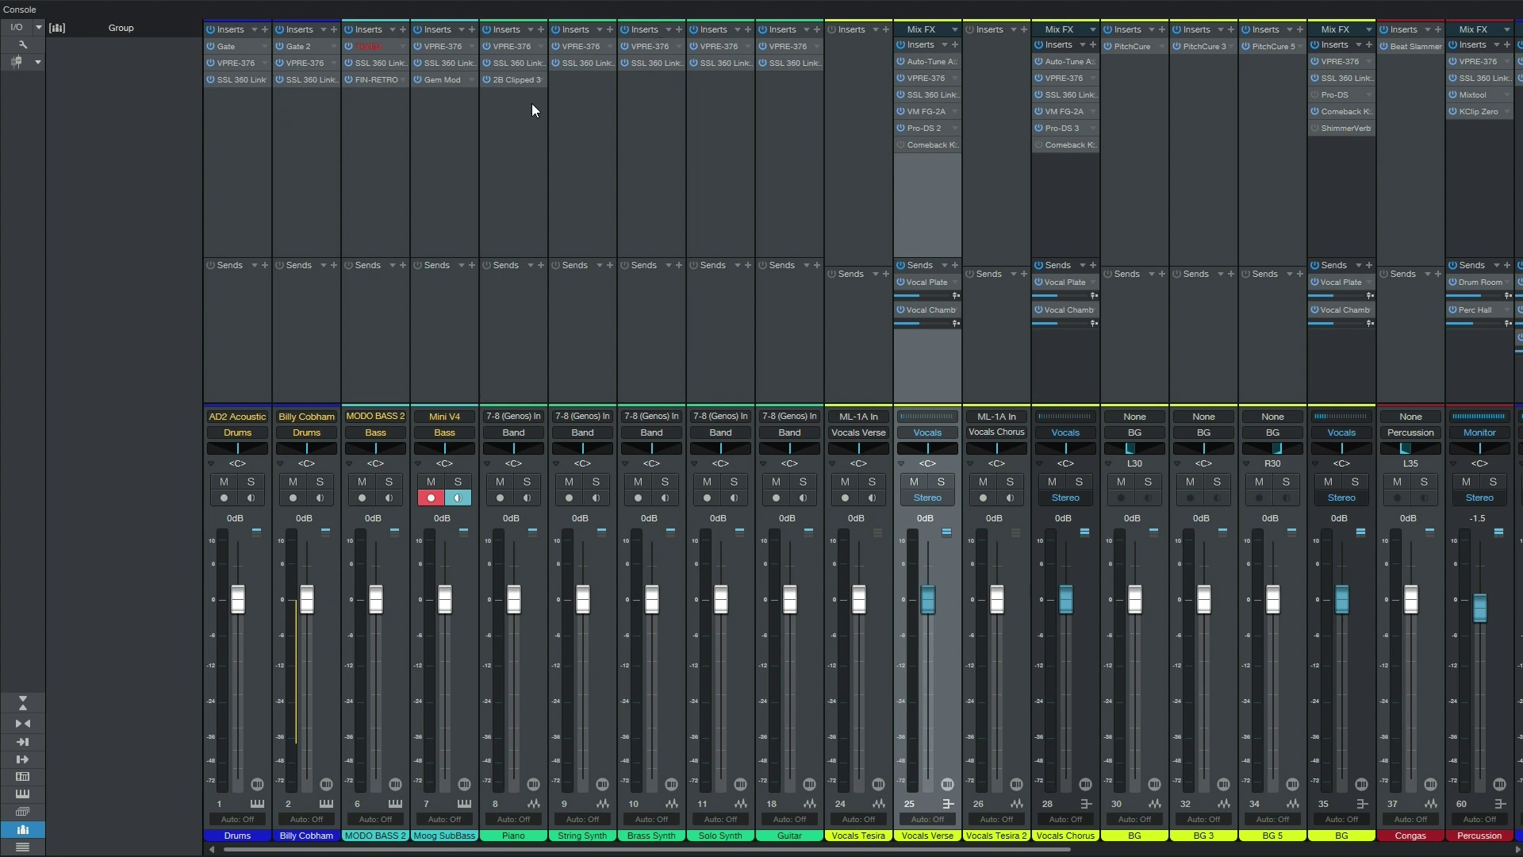
Check the VPRE-376 on the Brass Synth channel and the Gate insert on the Drums channel
left_click(655, 46)
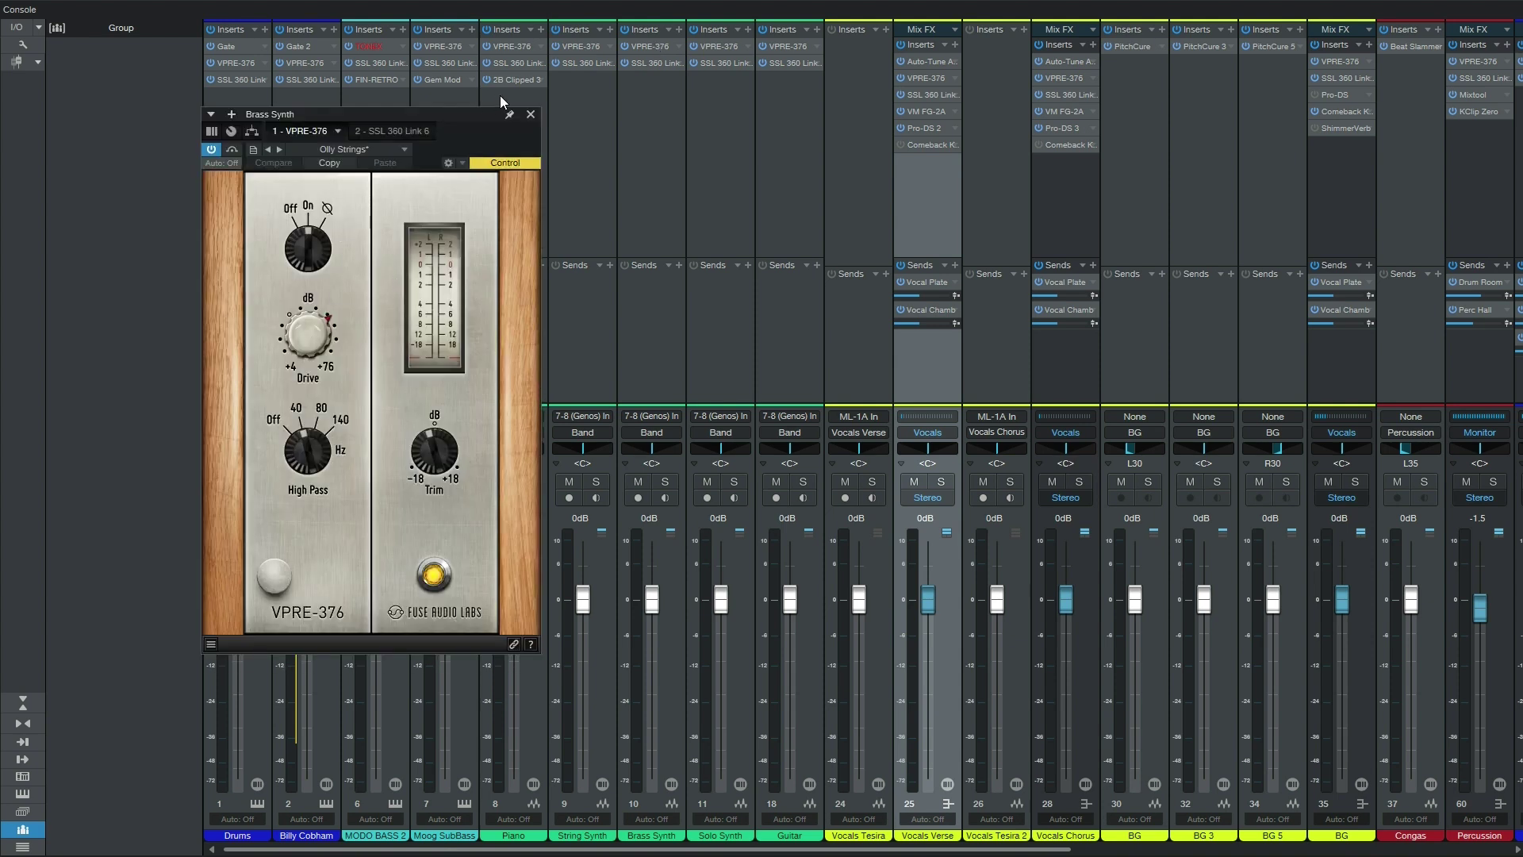
left_click(531, 114)
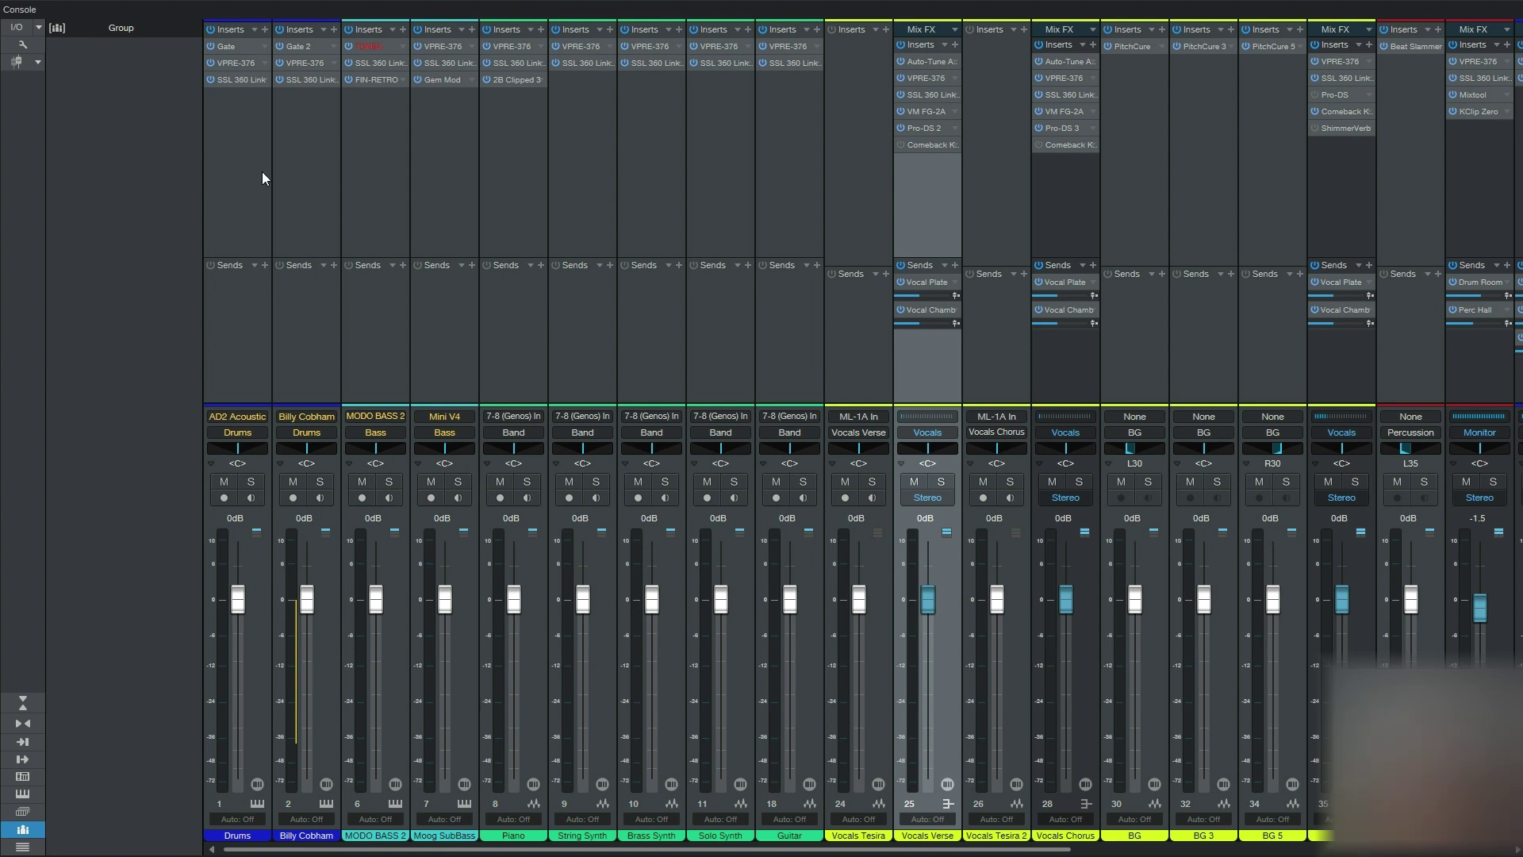
left_click(240, 49)
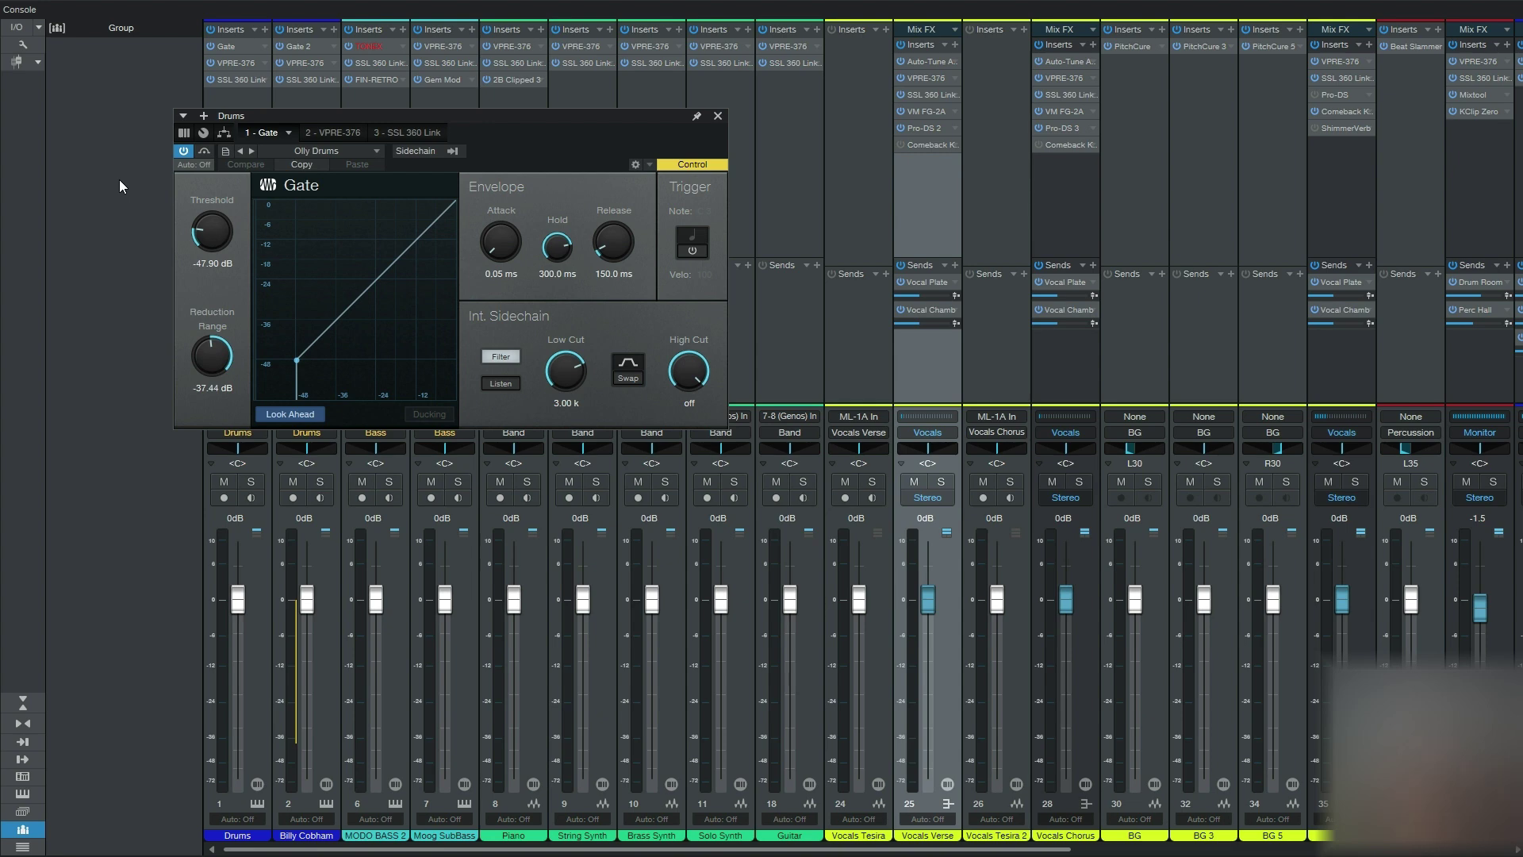
Examine the FIN-RETRO insert on the MODO BASS 2 channel and close its window
left_click(370, 46)
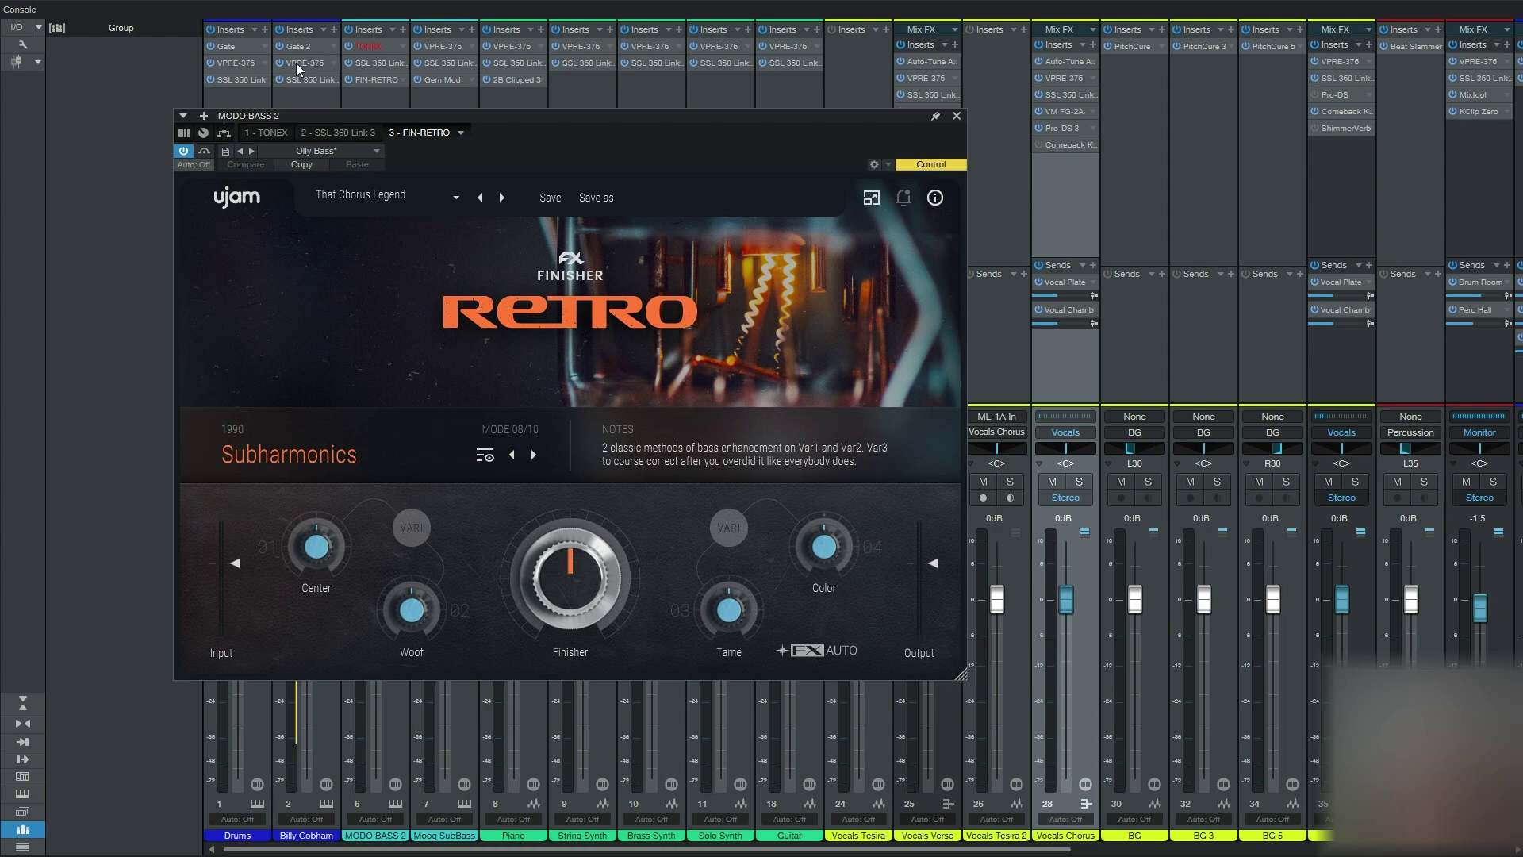
left_click(296, 64)
left_click(369, 64)
left_click(957, 116)
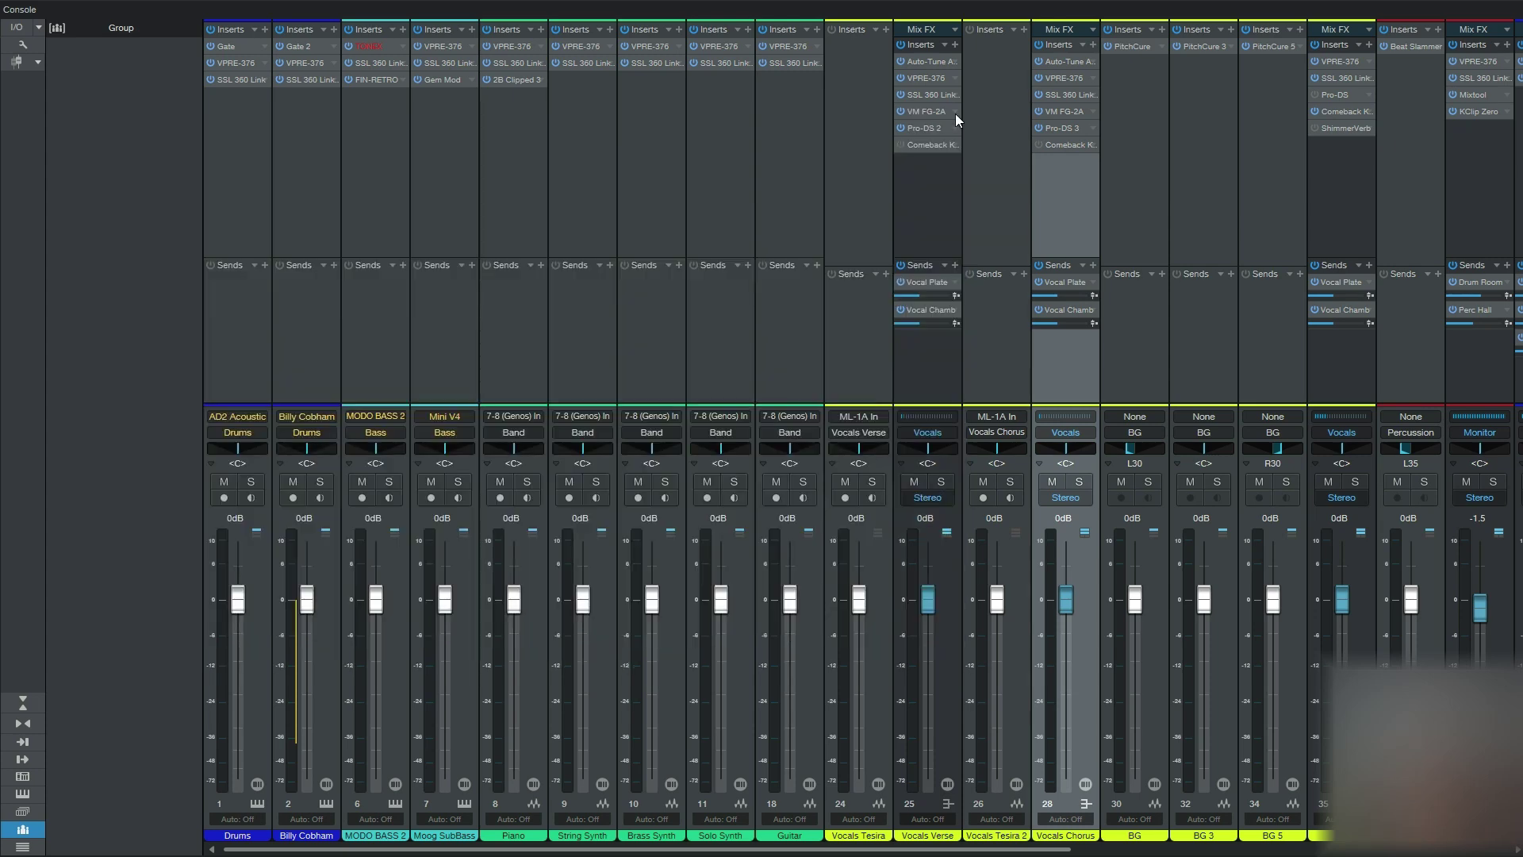
Select between the two bass channels and inspect the Gem Mod insert on Moog SubBass
left_click(436, 154)
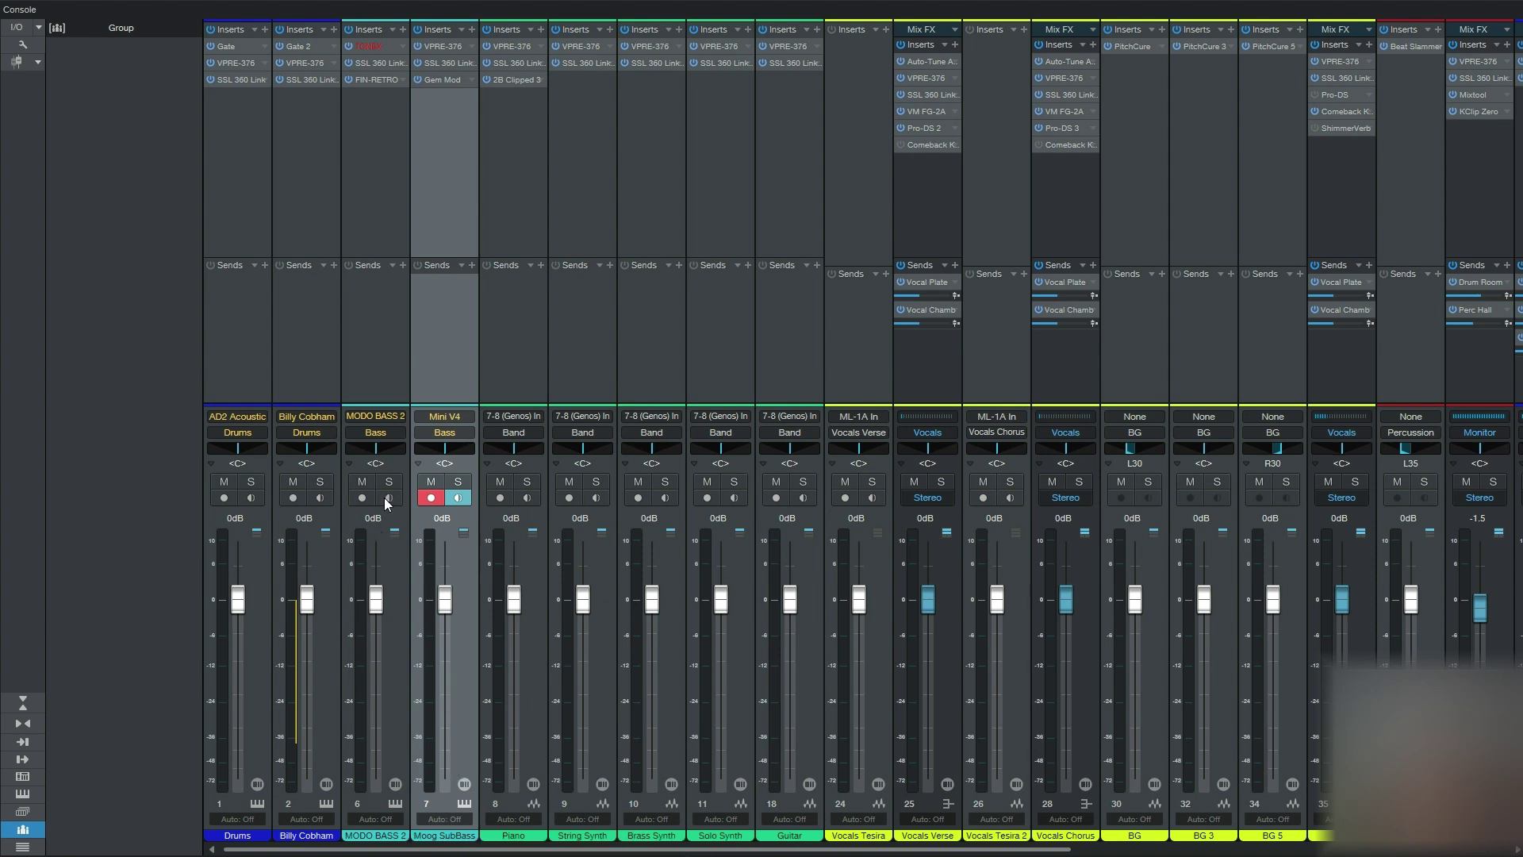
left_click(392, 641)
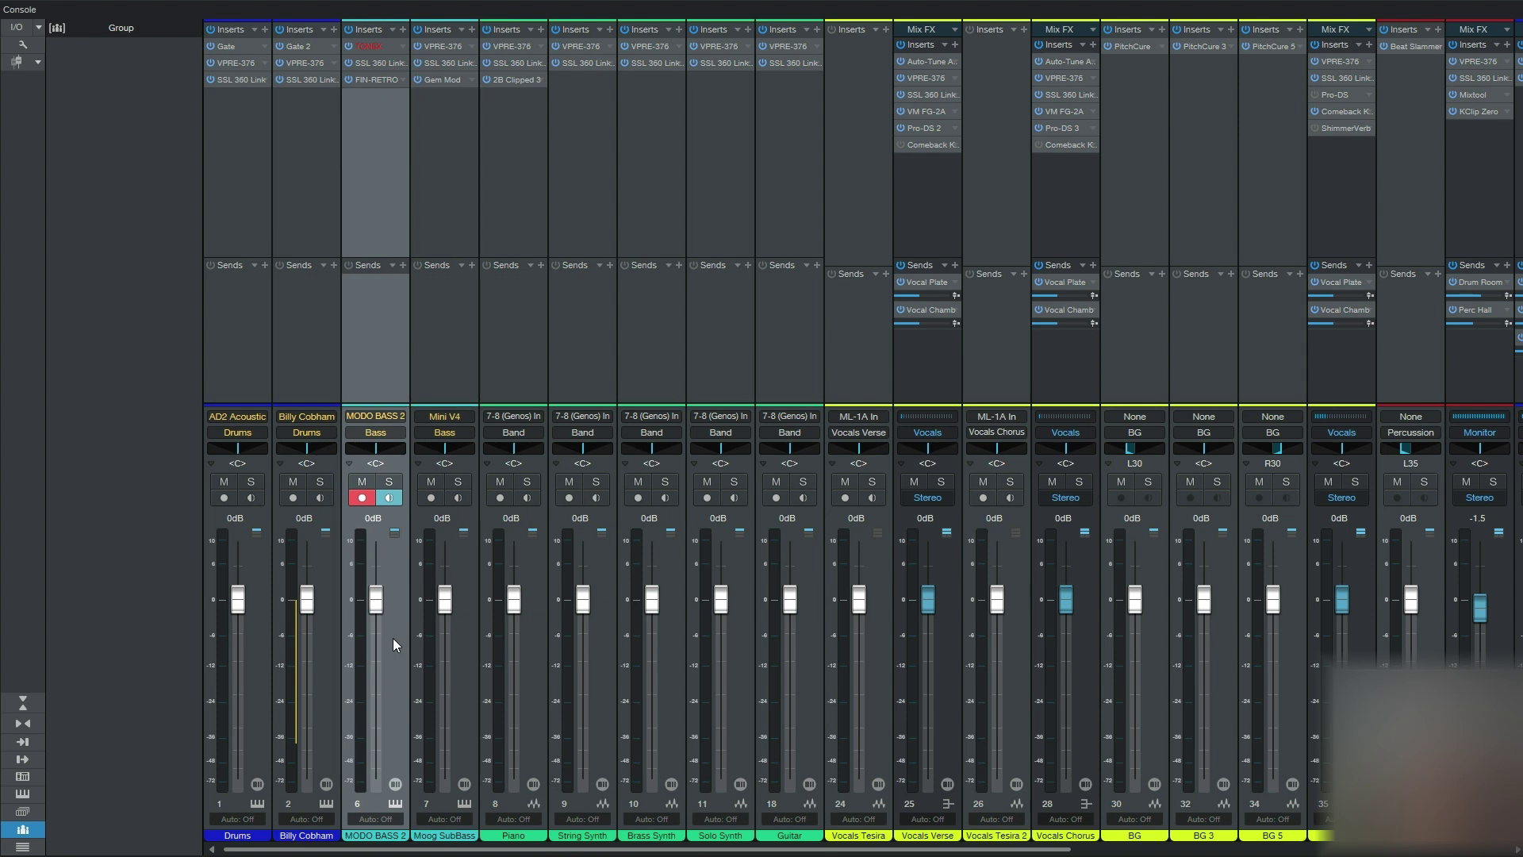
left_click(463, 675)
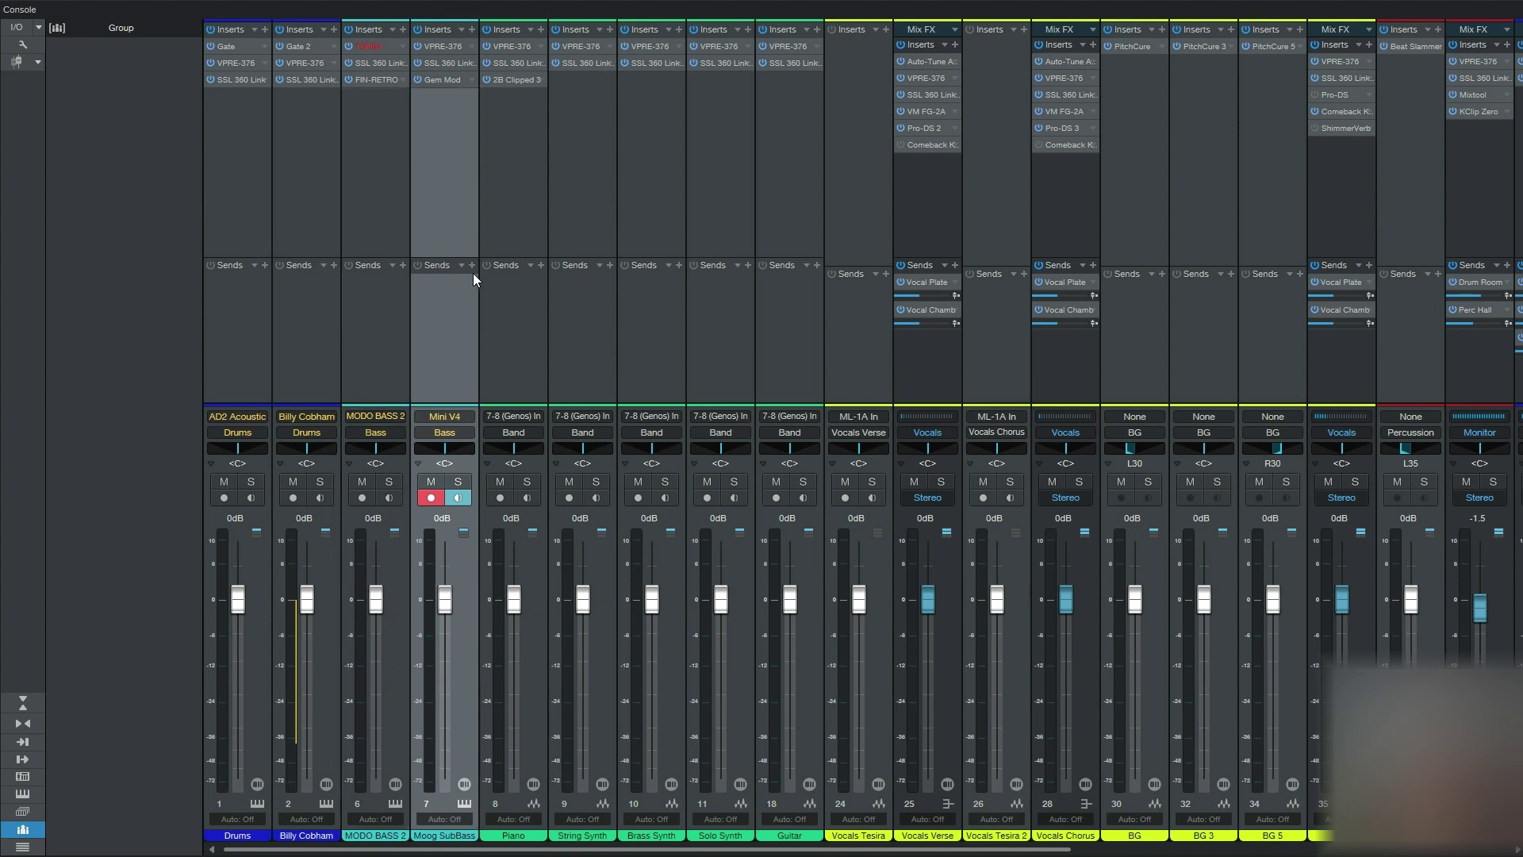
left_click(444, 81)
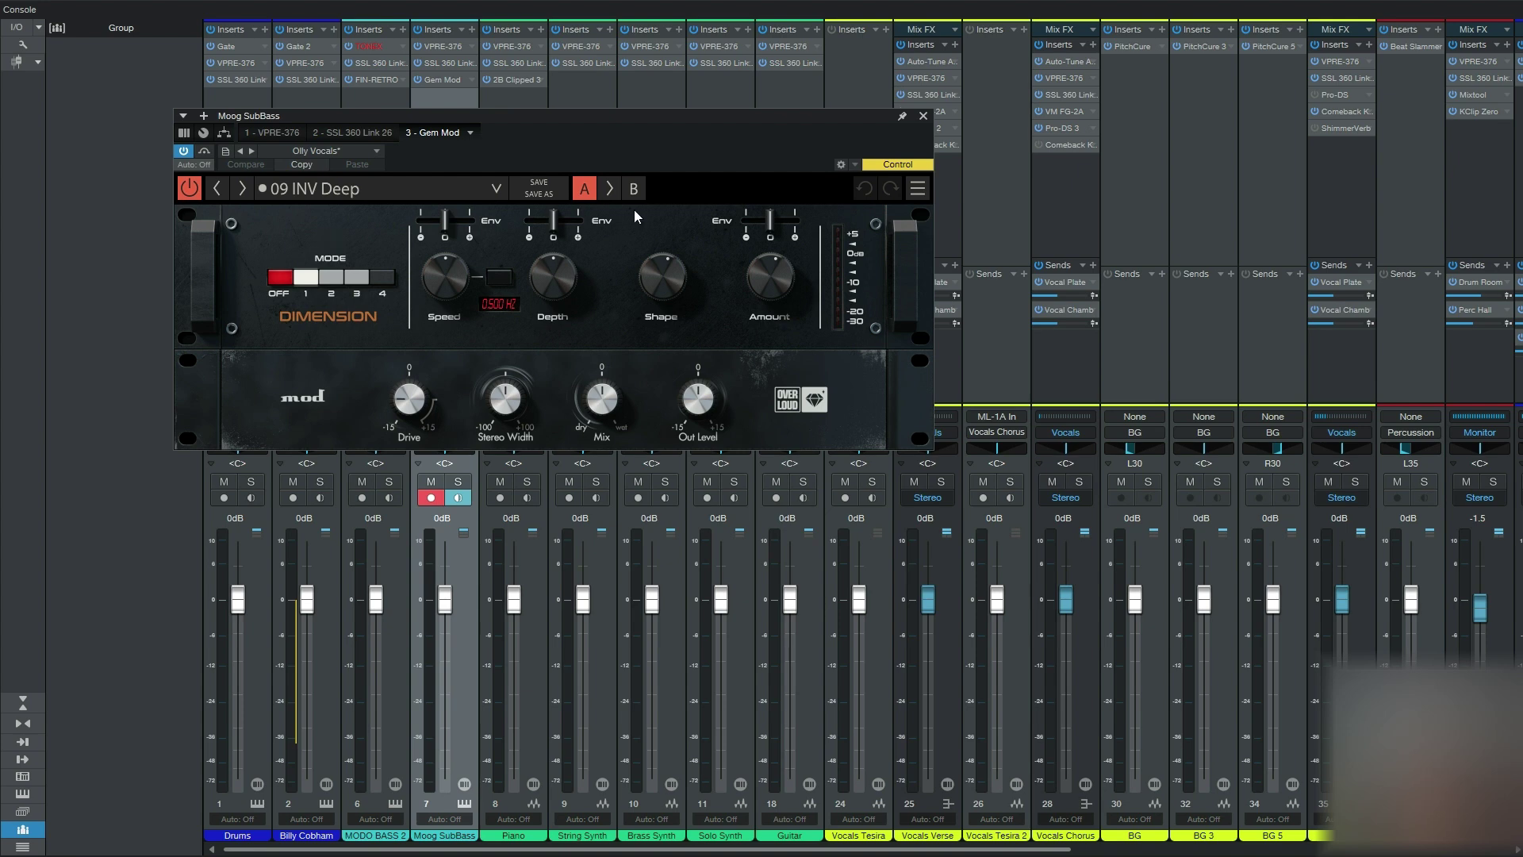
left_click(922, 115)
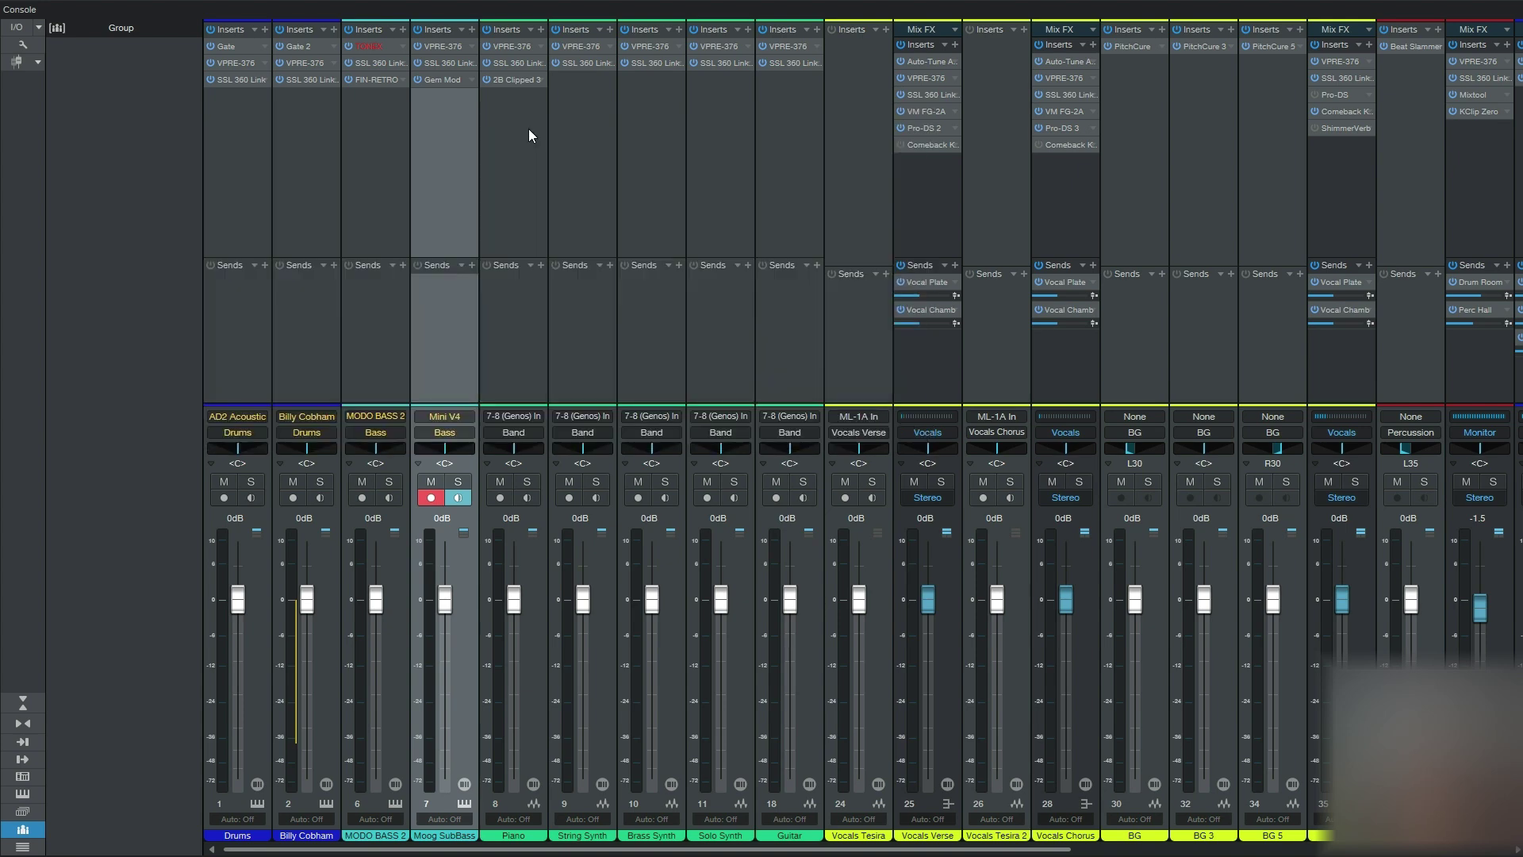
Select the Piano channel, inspect its 2B Clipped 3 insert, and close the plug-in window
left_click(528, 128)
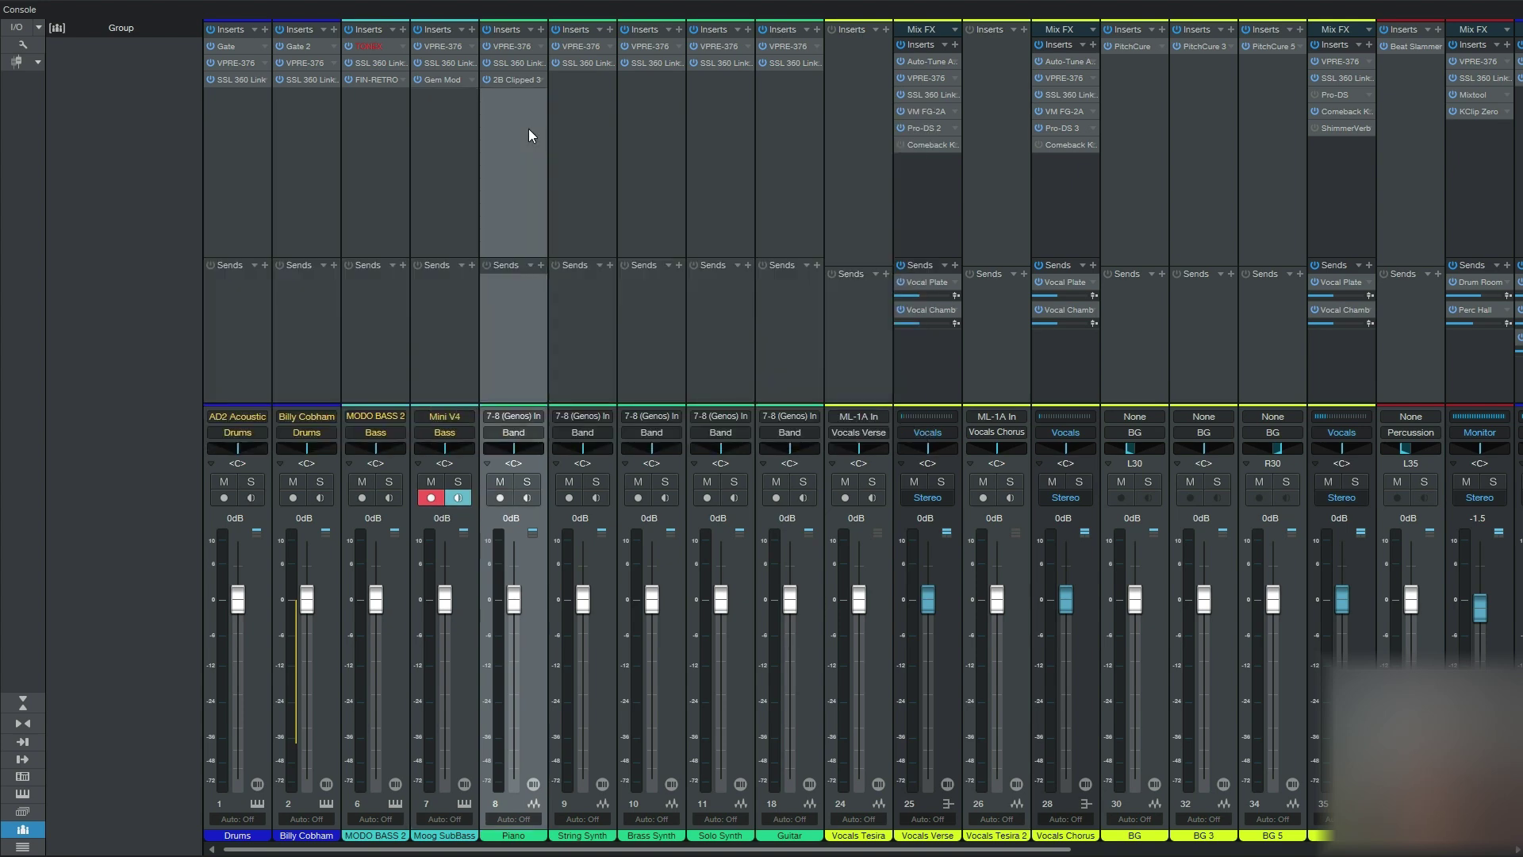
left_click(521, 80)
left_click_drag(468, 114, 495, 138)
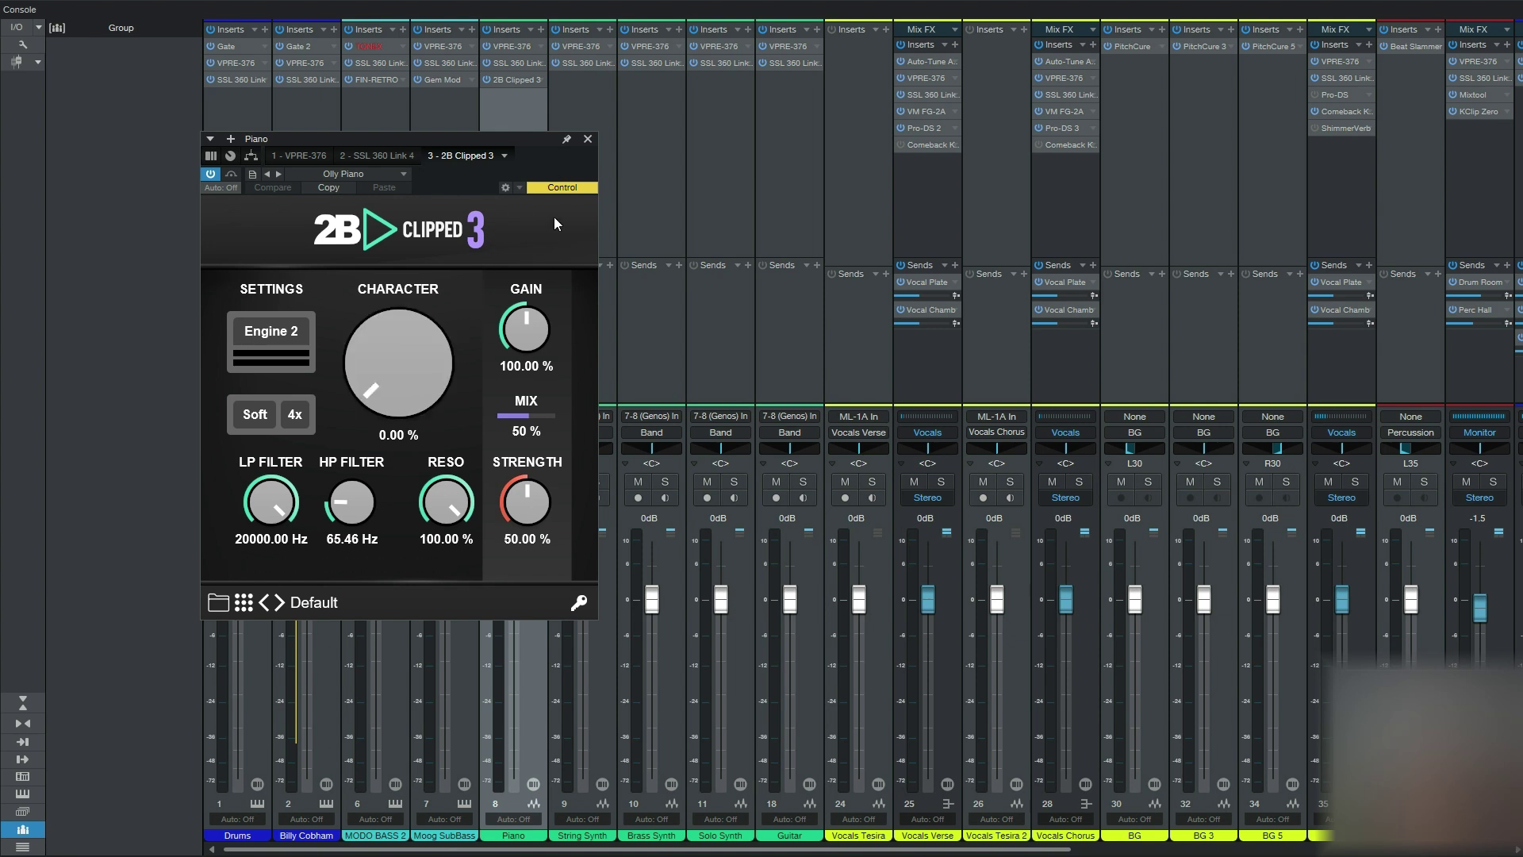
left_click(588, 140)
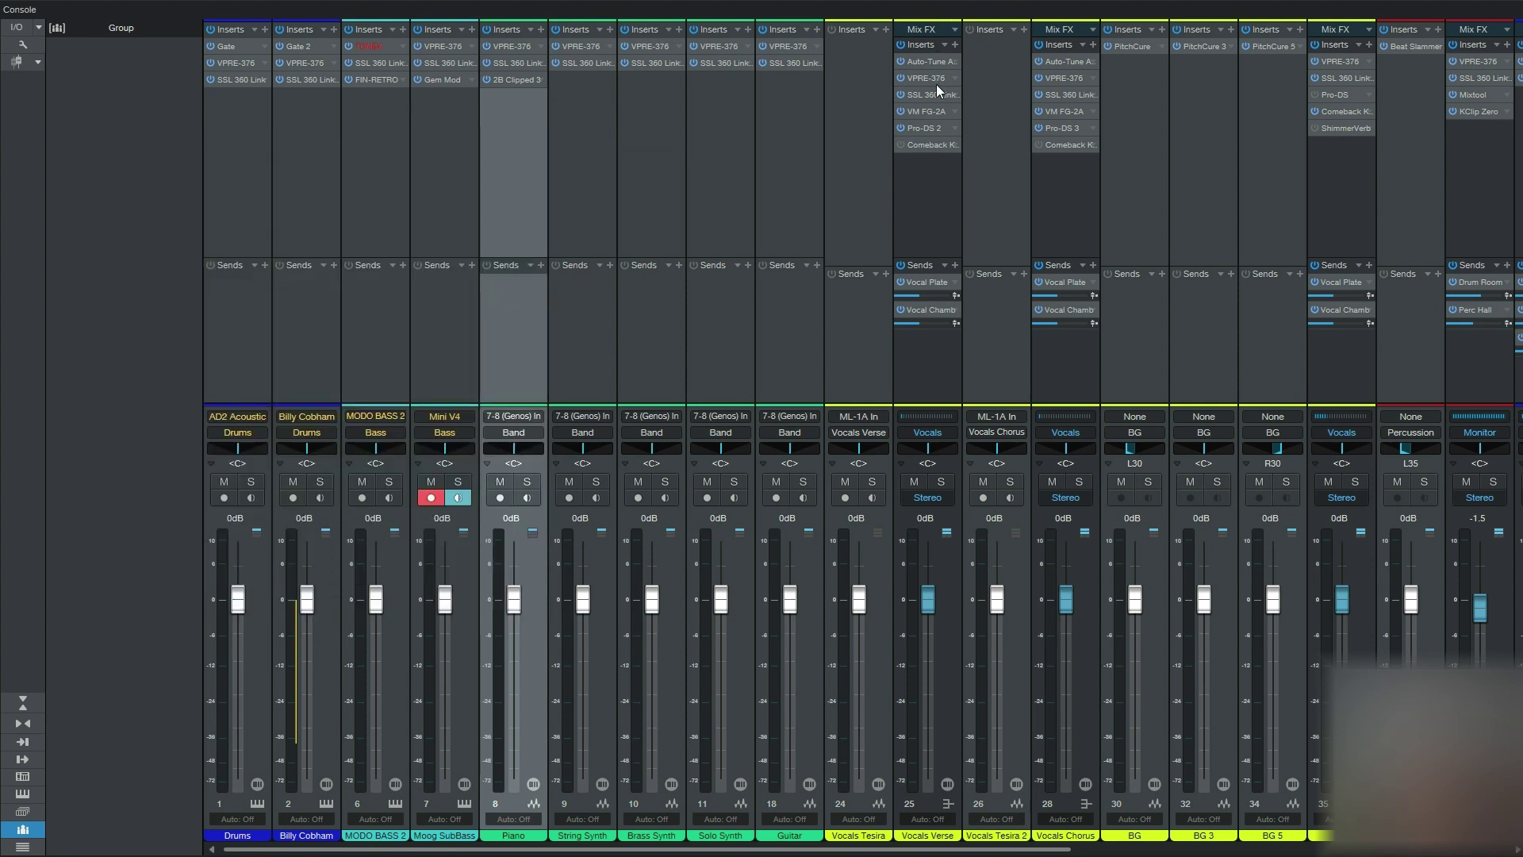
Inspect the Comeback Kid delay on the Vocals Verse bus and examine that bus's Vocal Chamb send
left_click(933, 145)
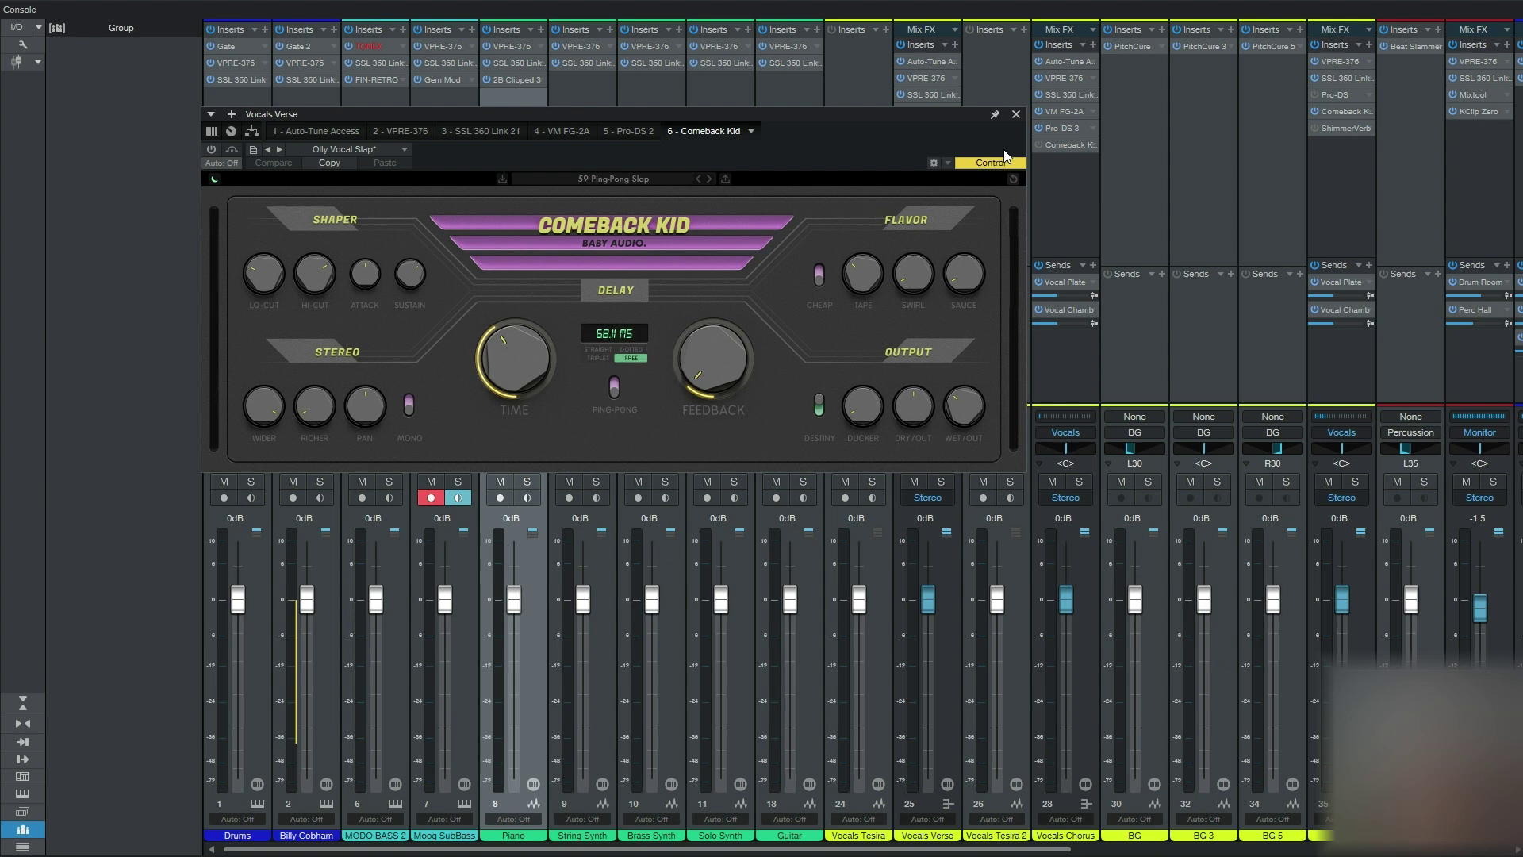
left_click(1018, 115)
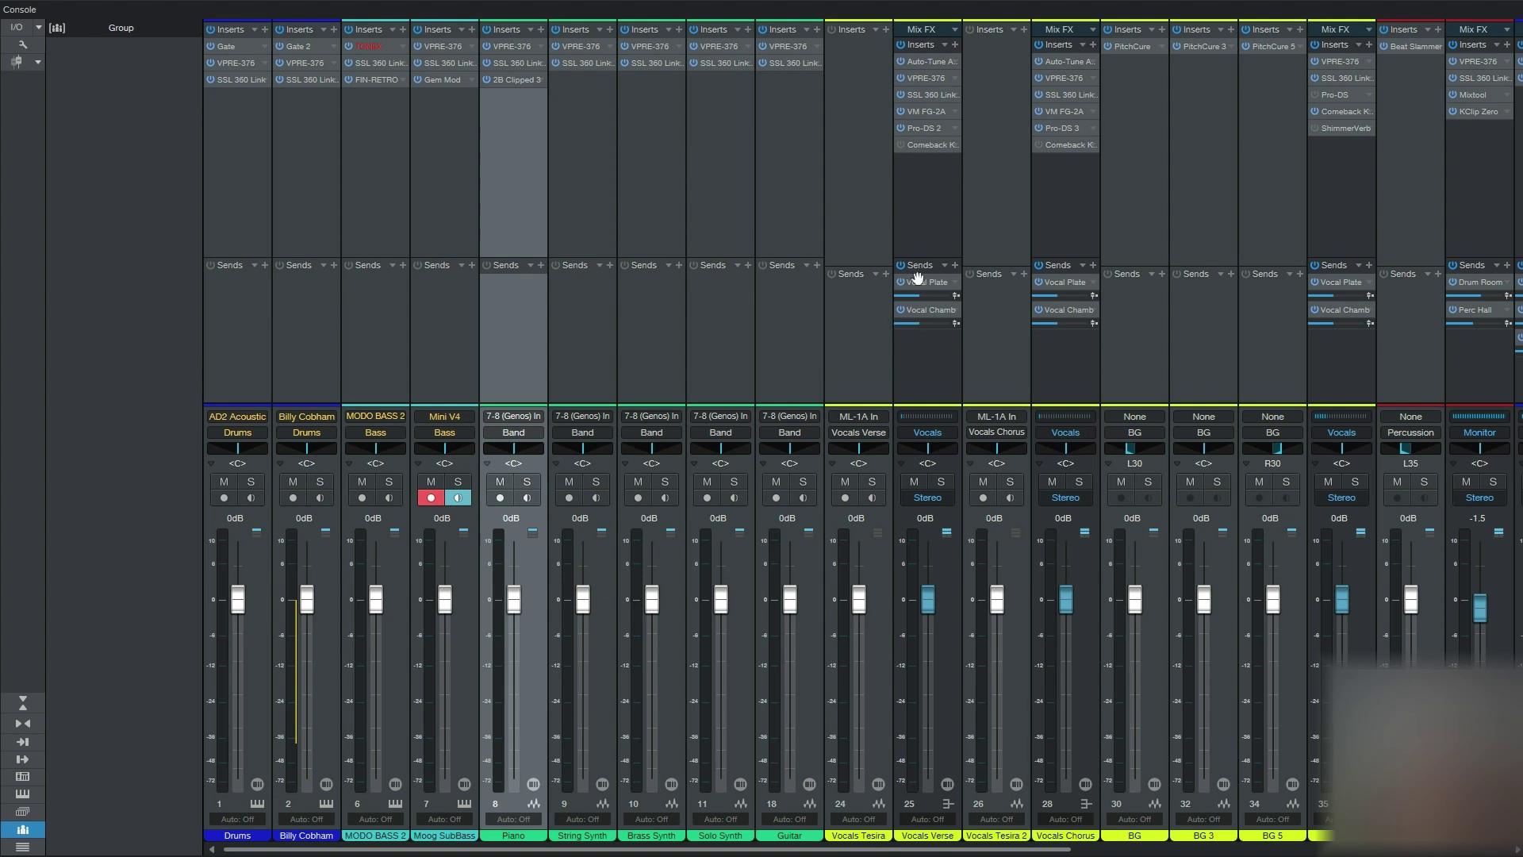
left_click_drag(916, 321, 921, 321)
Inspect the Comeback Kid and ShimmerVerb inserts on the BG vocal bus, closing each plug-in window
double_click(1343, 113)
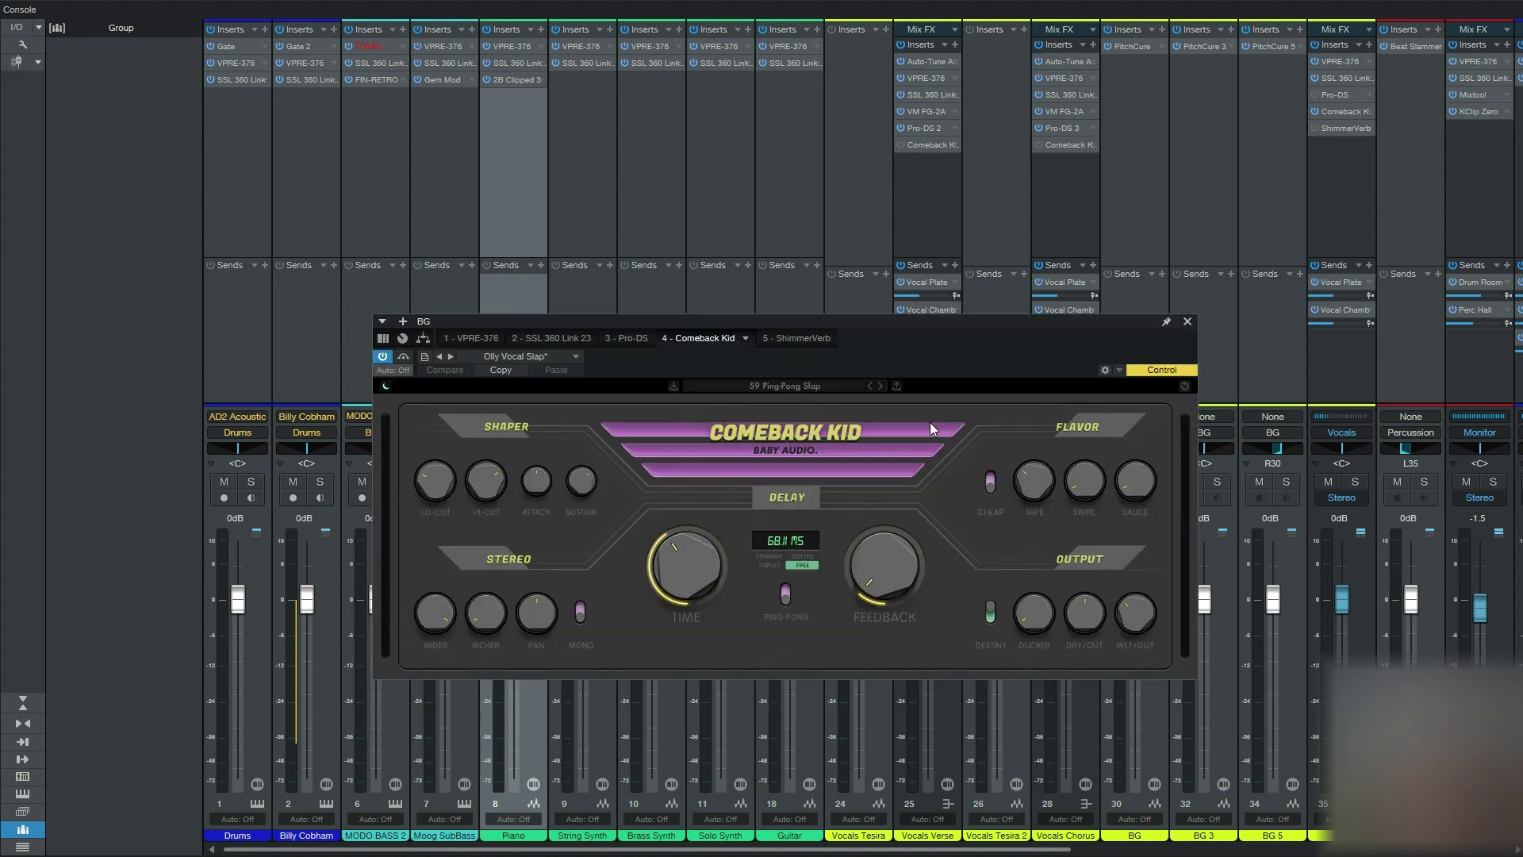
left_click(1187, 322)
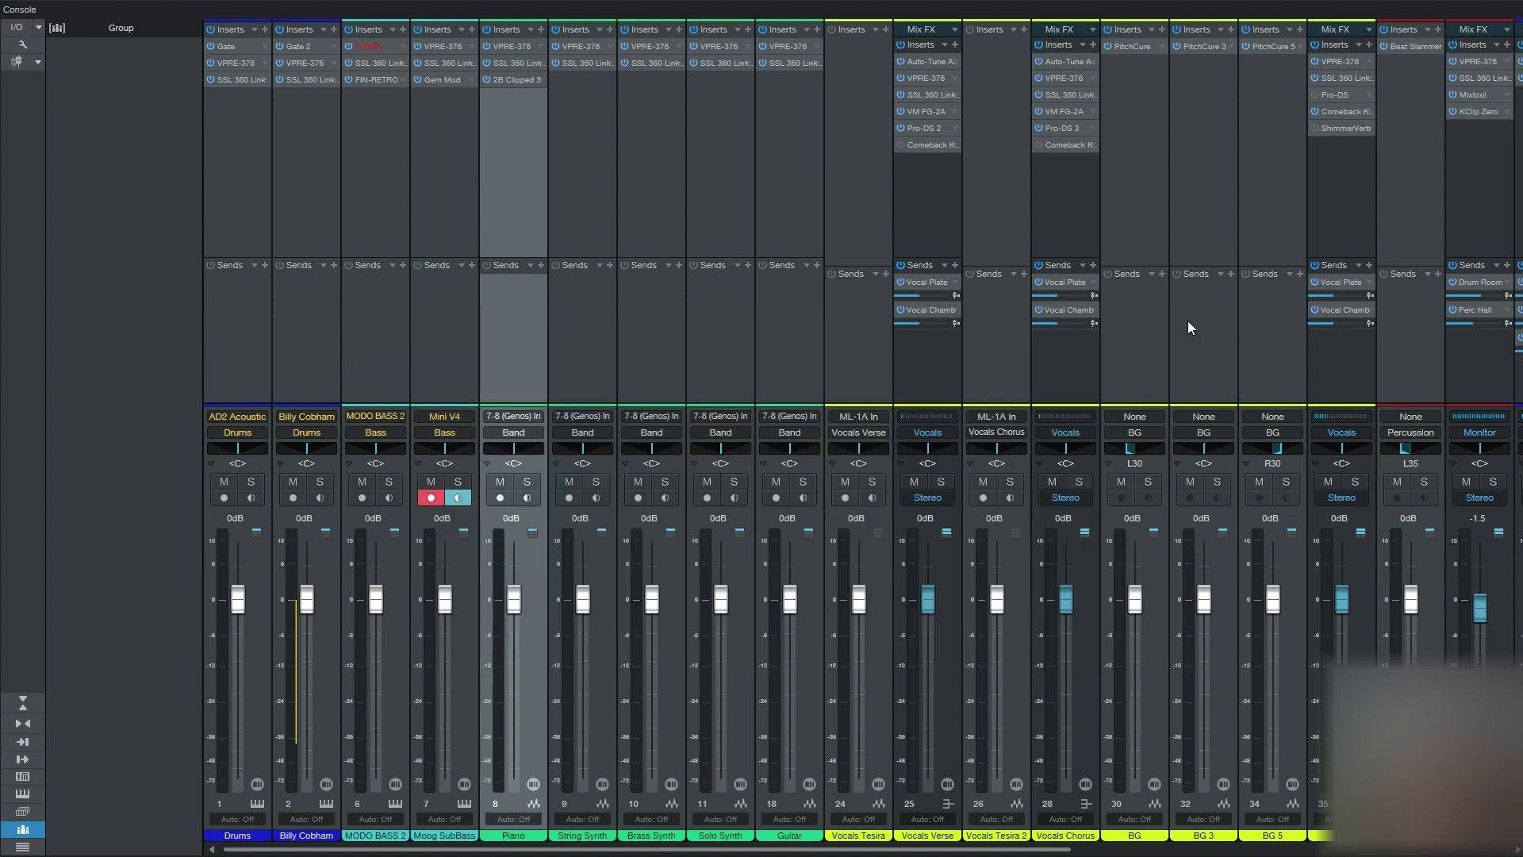
double_click(1349, 128)
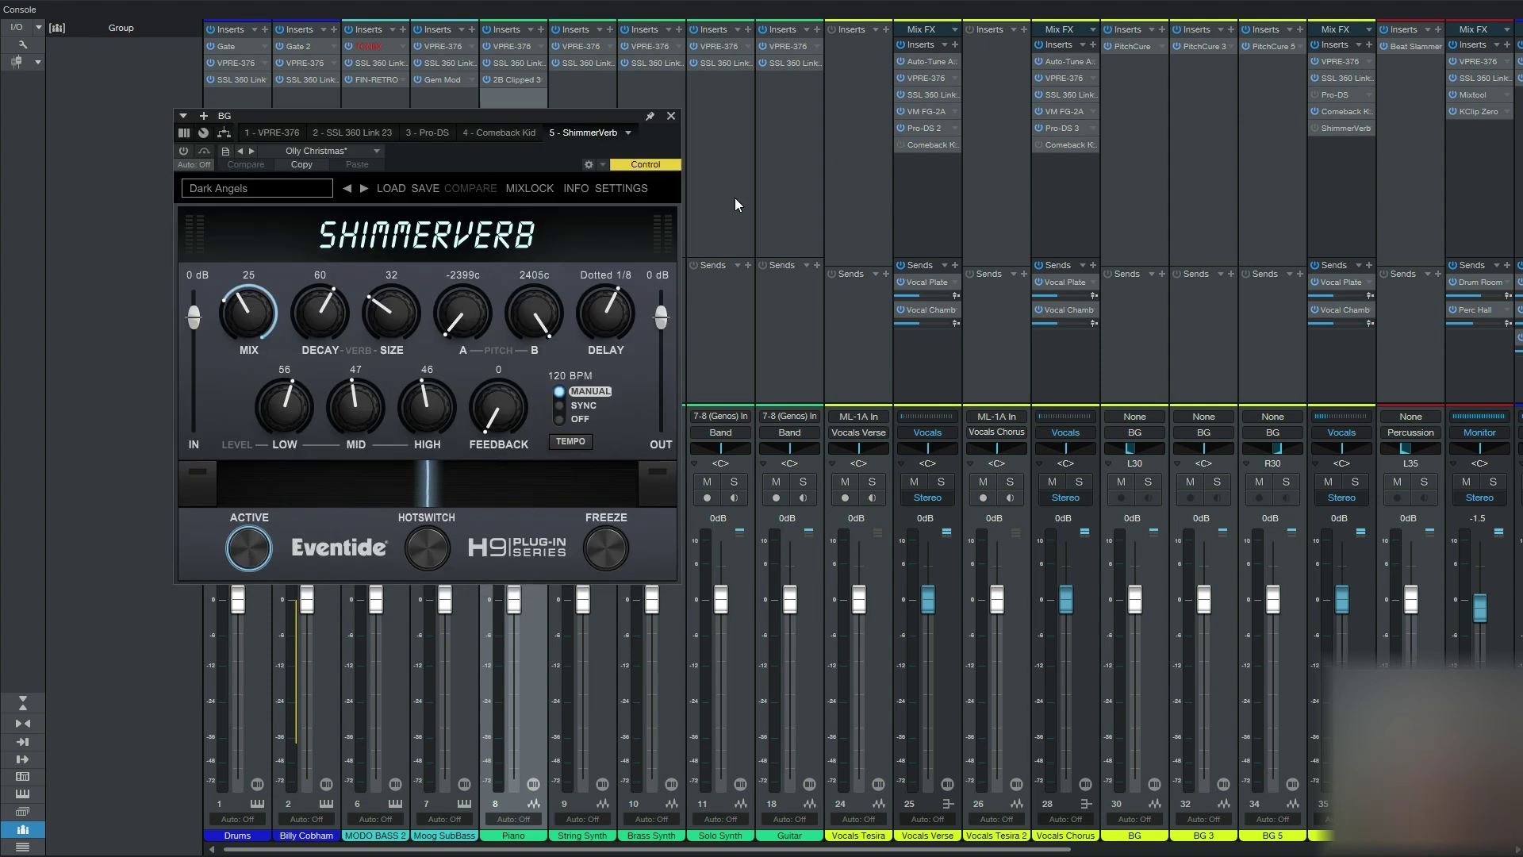
left_click(671, 118)
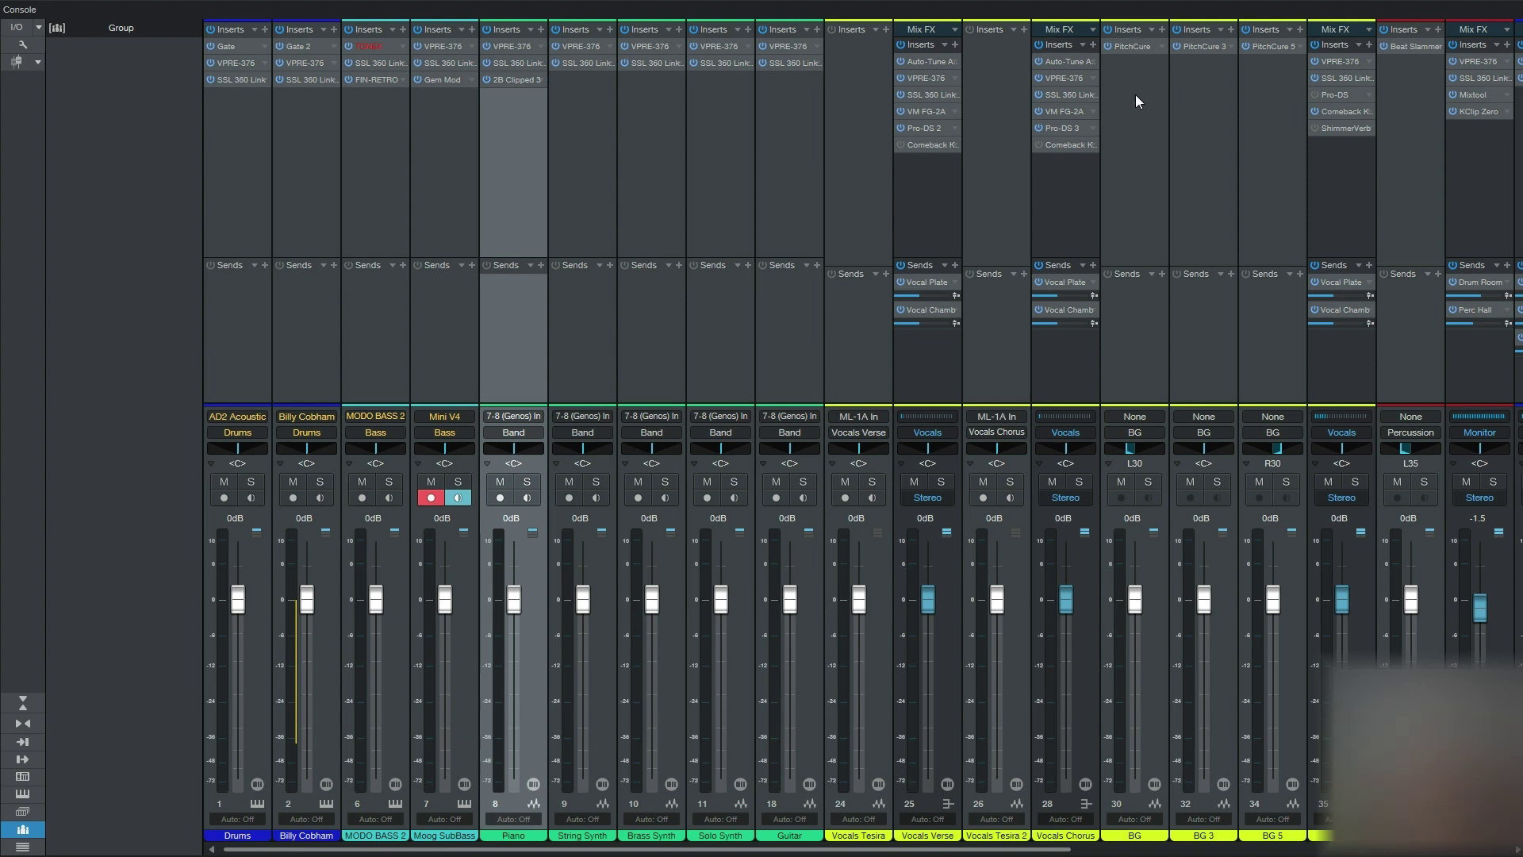
Inspect the Auto-Tune Access insert on Vocals Chorus and the PitchCure insert on the first BG channel, closing each plug-in window
left_click(1070, 60)
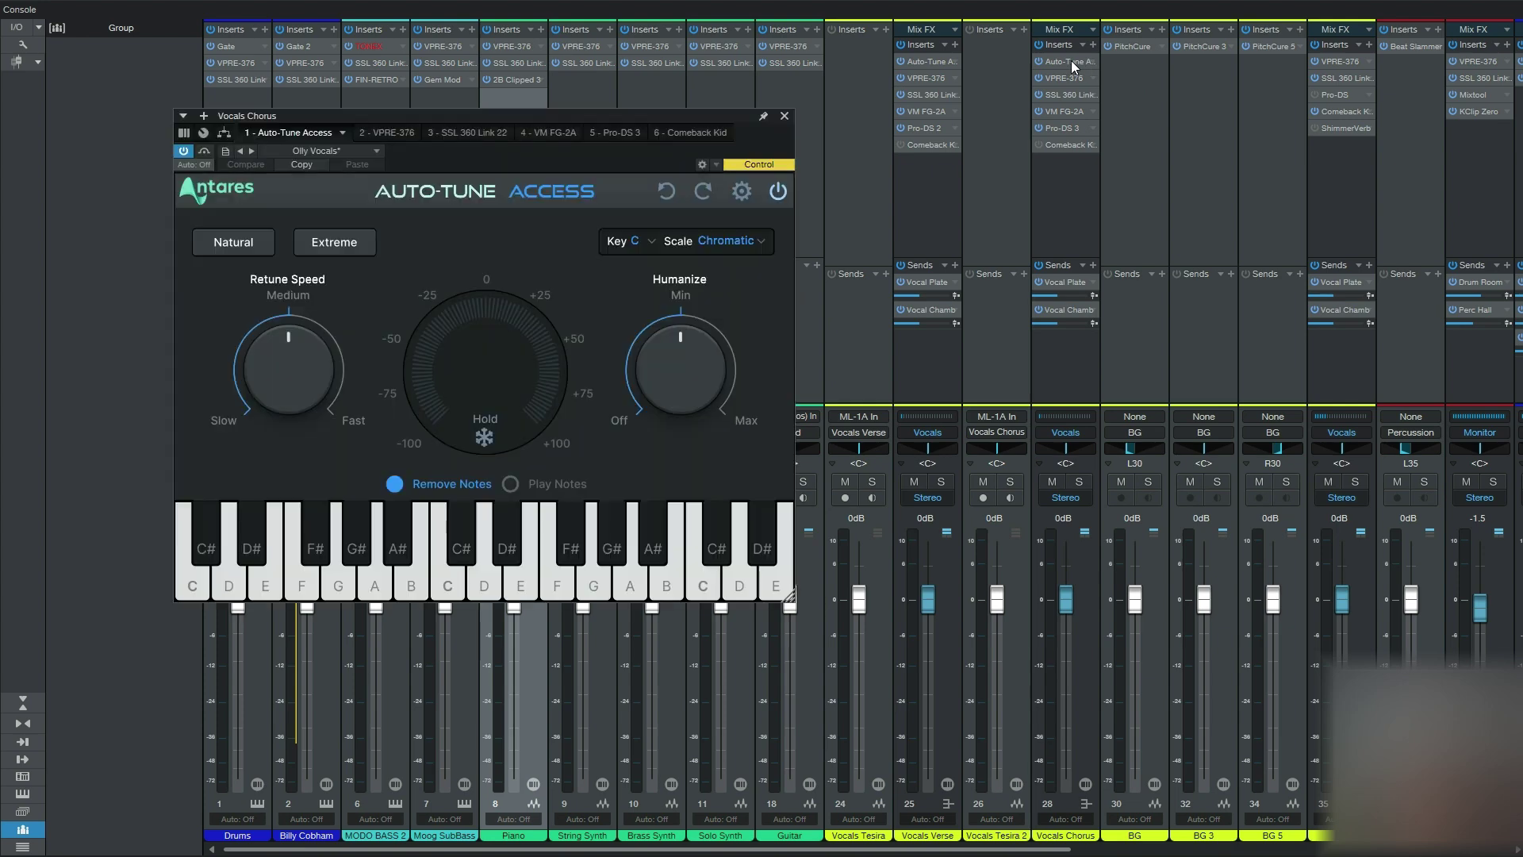
left_click(784, 116)
left_click(1130, 48)
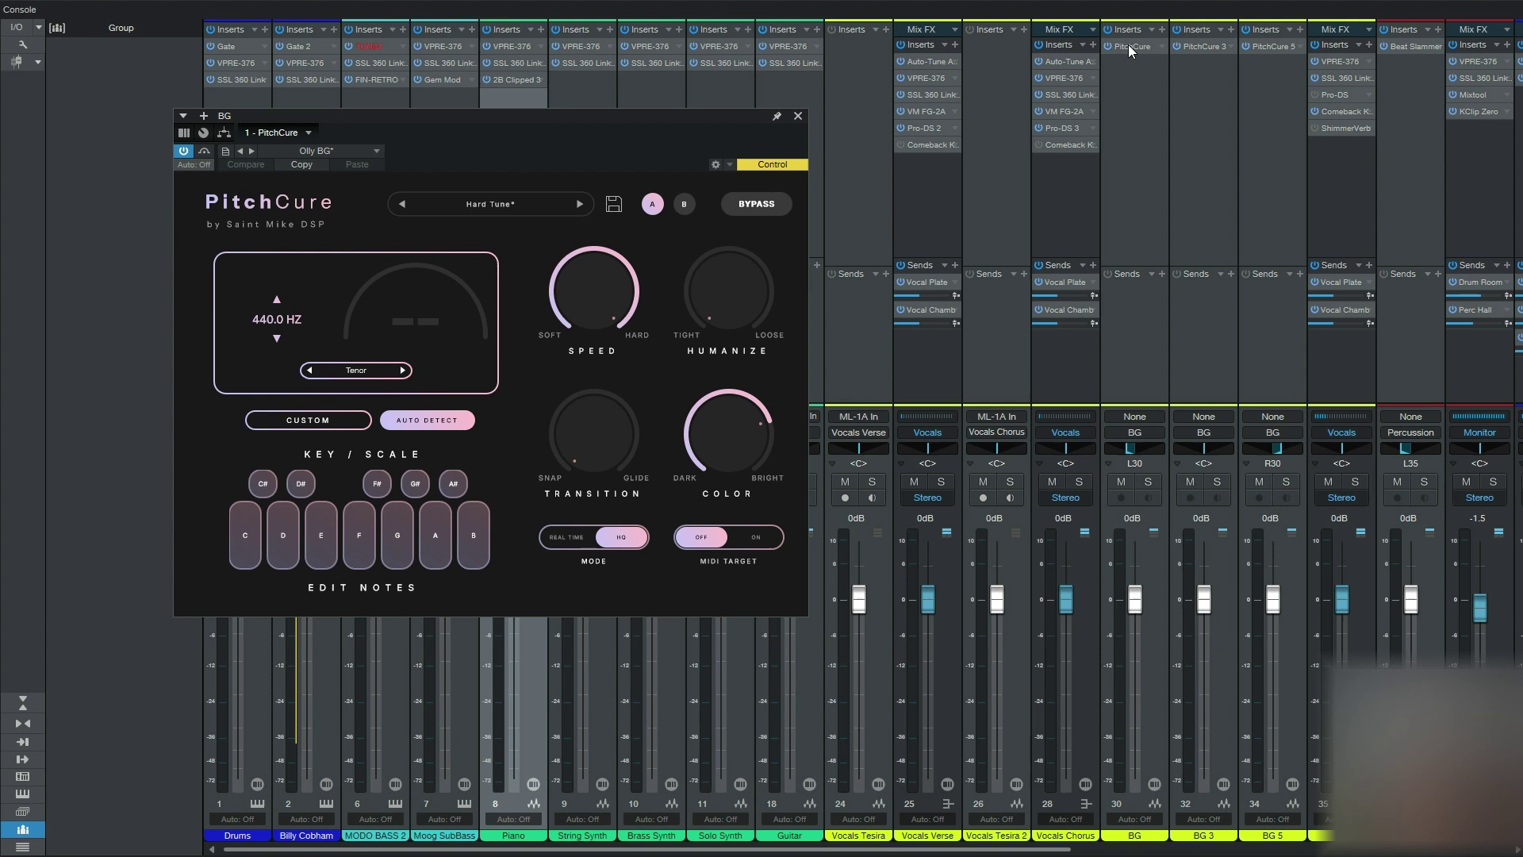
left_click(752, 545)
left_click(720, 543)
left_click(798, 116)
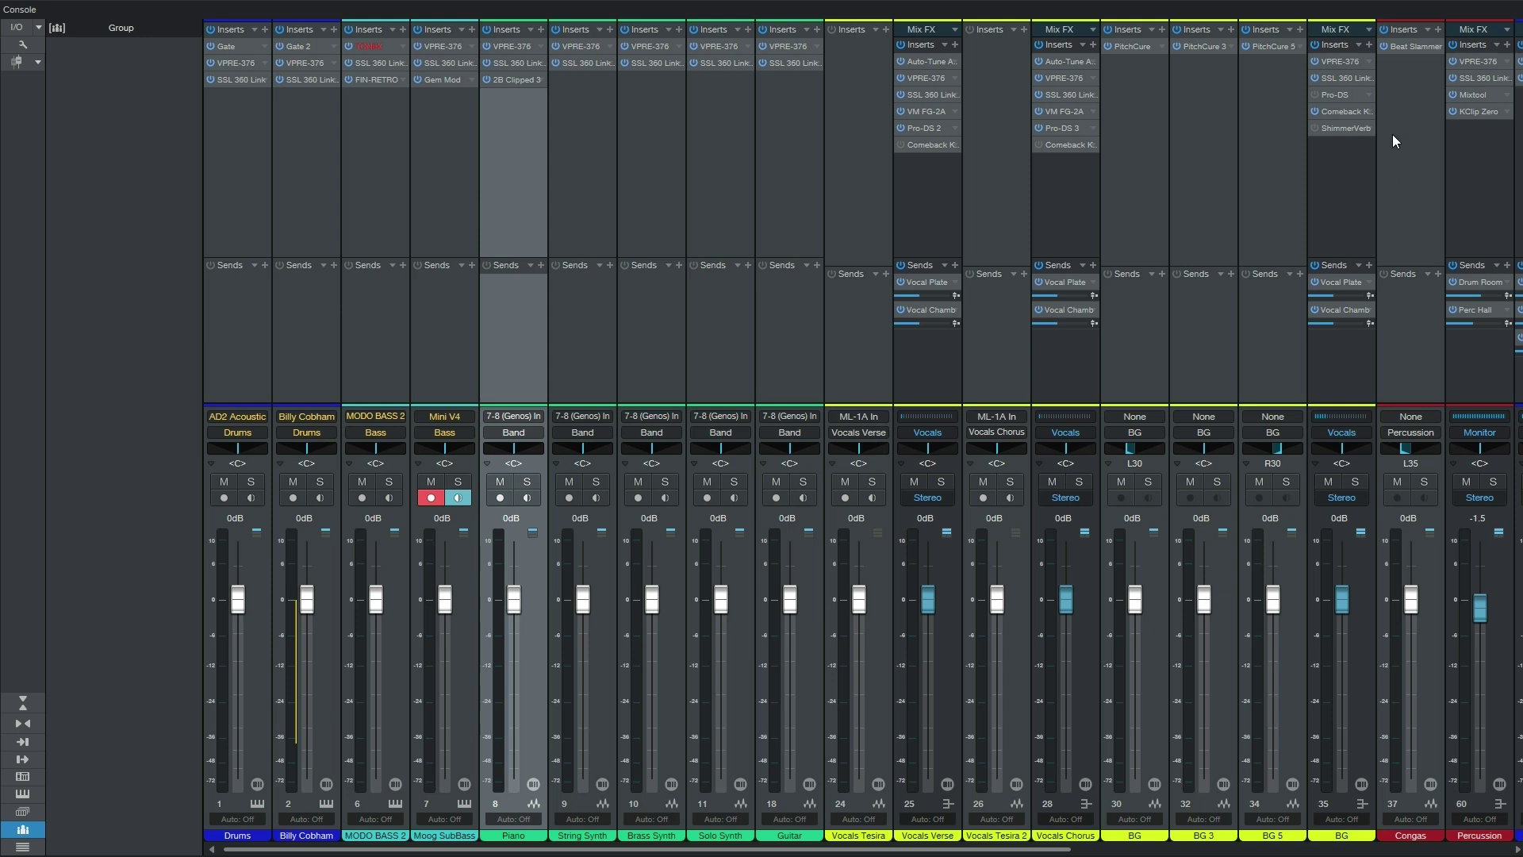
Inspect the Beat Slammer insert on the Congas channel, shifting its window aside and nudging the control point on its grid
double_click(1416, 39)
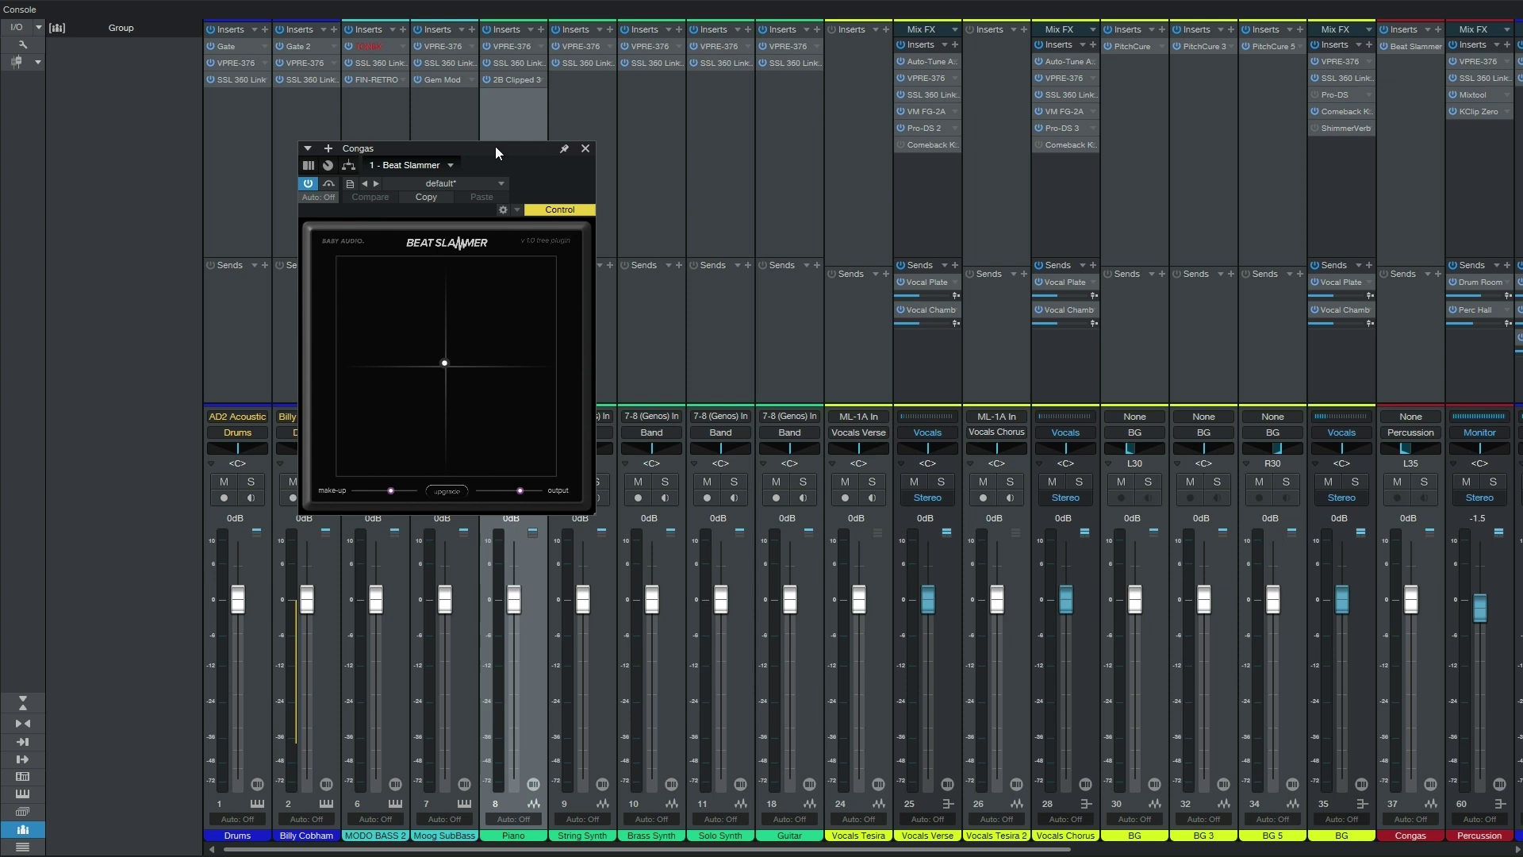
left_click_drag(496, 145, 535, 146)
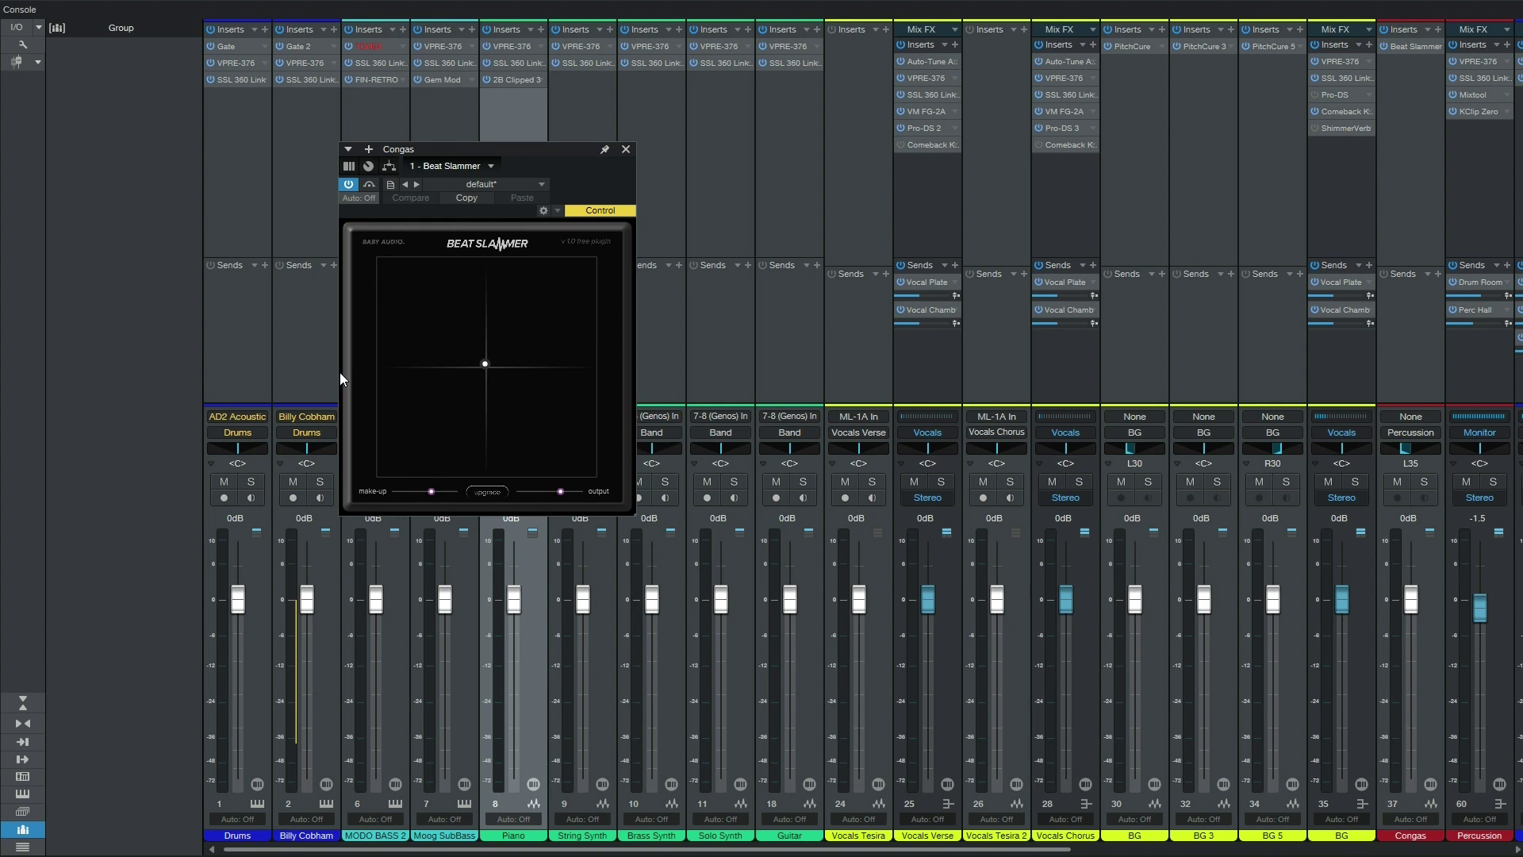
left_click(484, 365)
mouse_move(485, 364)
left_mouse_down()
mouse_move(459, 364)
mouse_move(442, 261)
mouse_move(439, 354)
mouse_move(485, 388)
mouse_move(486, 265)
mouse_move(483, 350)
mouse_move(461, 363)
mouse_move(450, 287)
mouse_move(490, 272)
mouse_move(482, 368)
mouse_move(443, 296)
mouse_move(486, 266)
mouse_move(489, 371)
left_mouse_up()
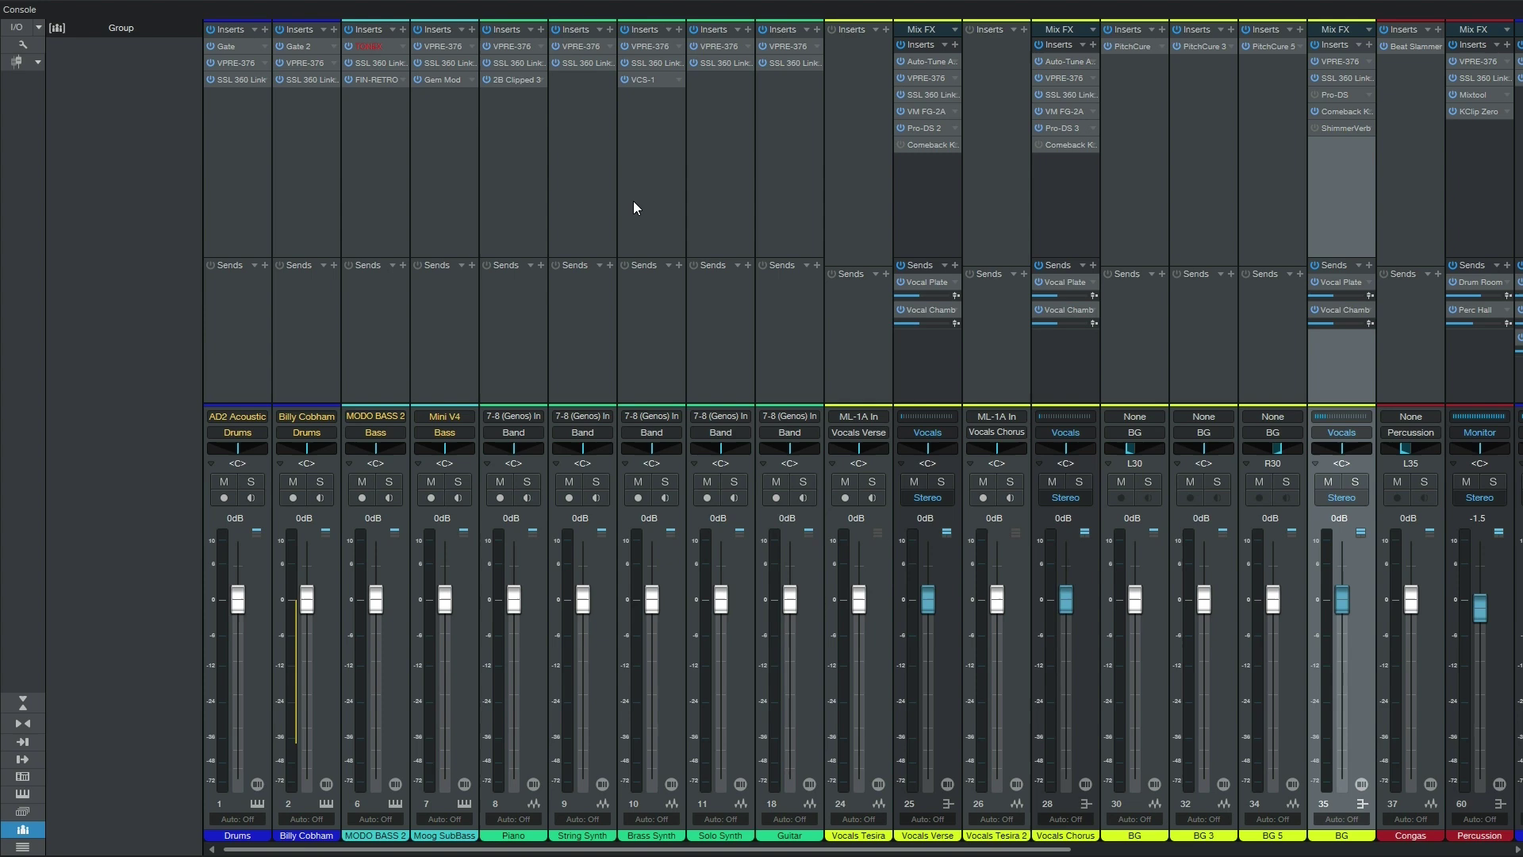
Inspect the VCS-1 channel strip insert on the Brass Synth channel and close its window
left_click(642, 80)
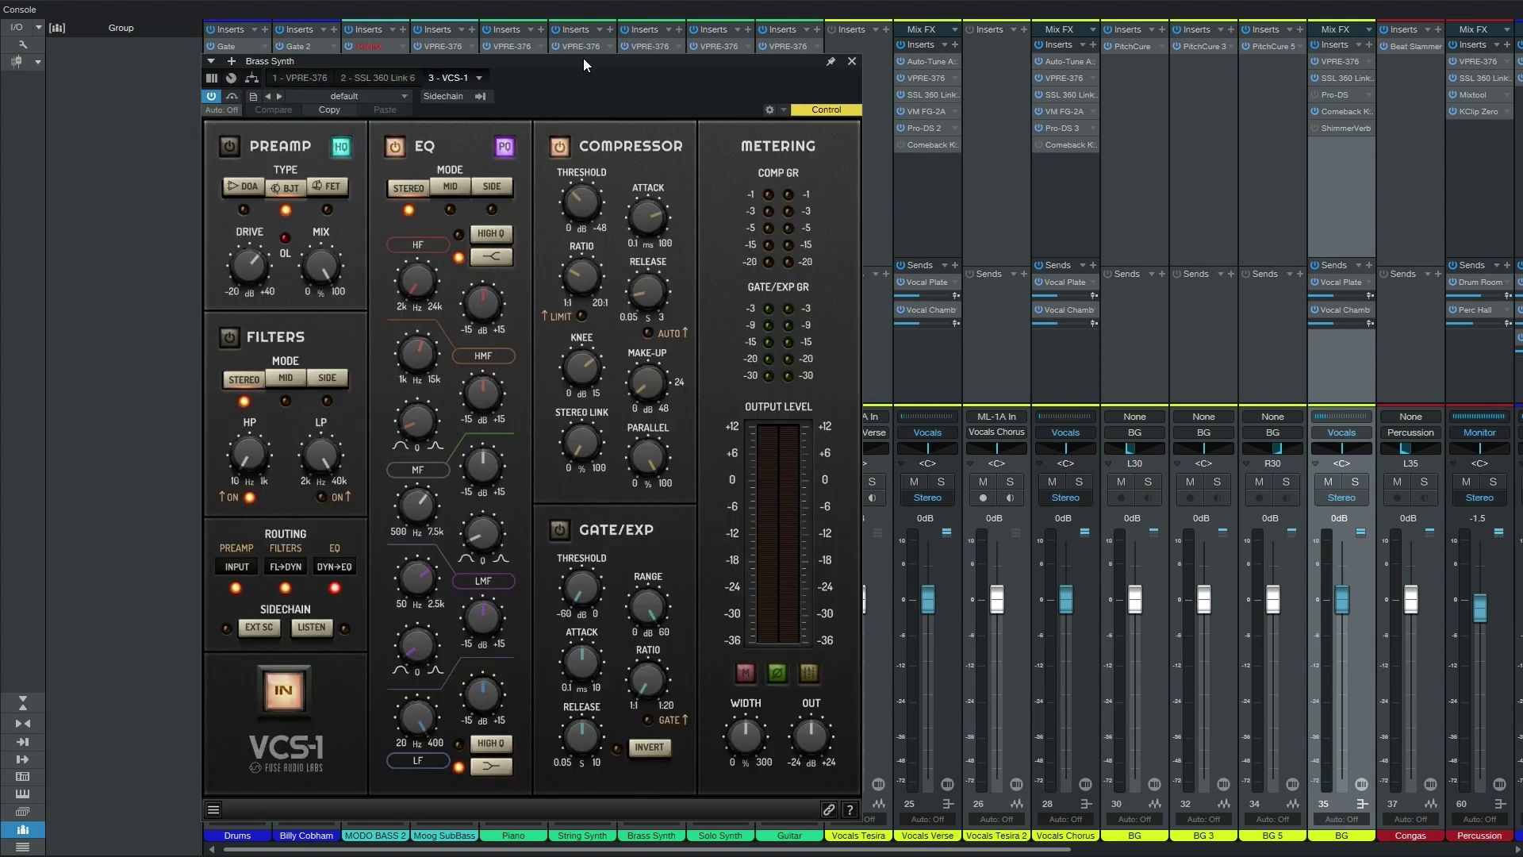
left_click(851, 61)
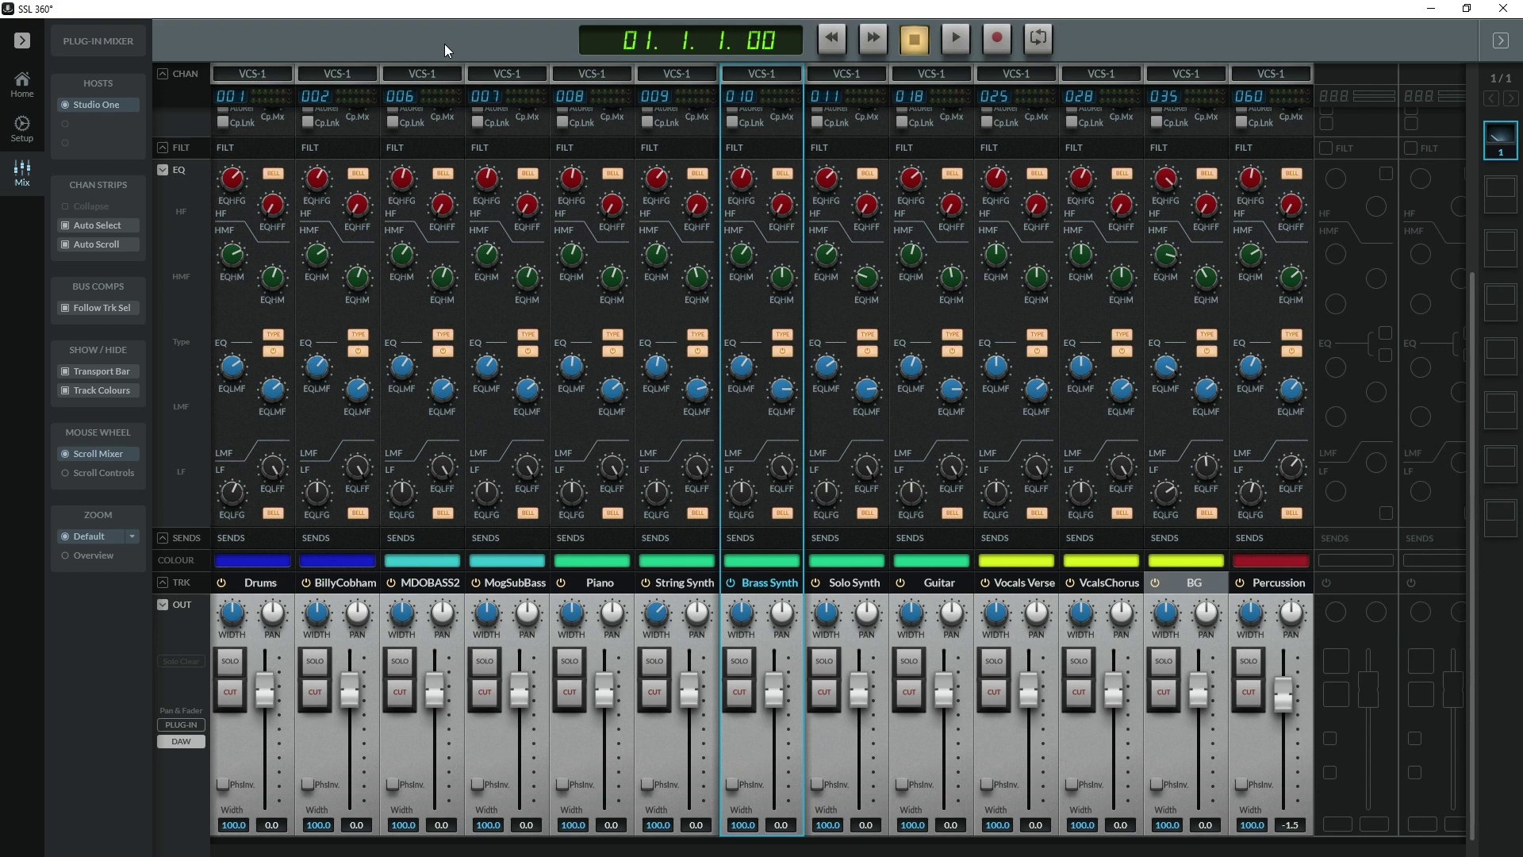
Switch to the SSL 360° plug-in mixer, briefly run and stop playback, and examine the Brass Synth strip's EQ and dynamics controls
left_click(956, 37)
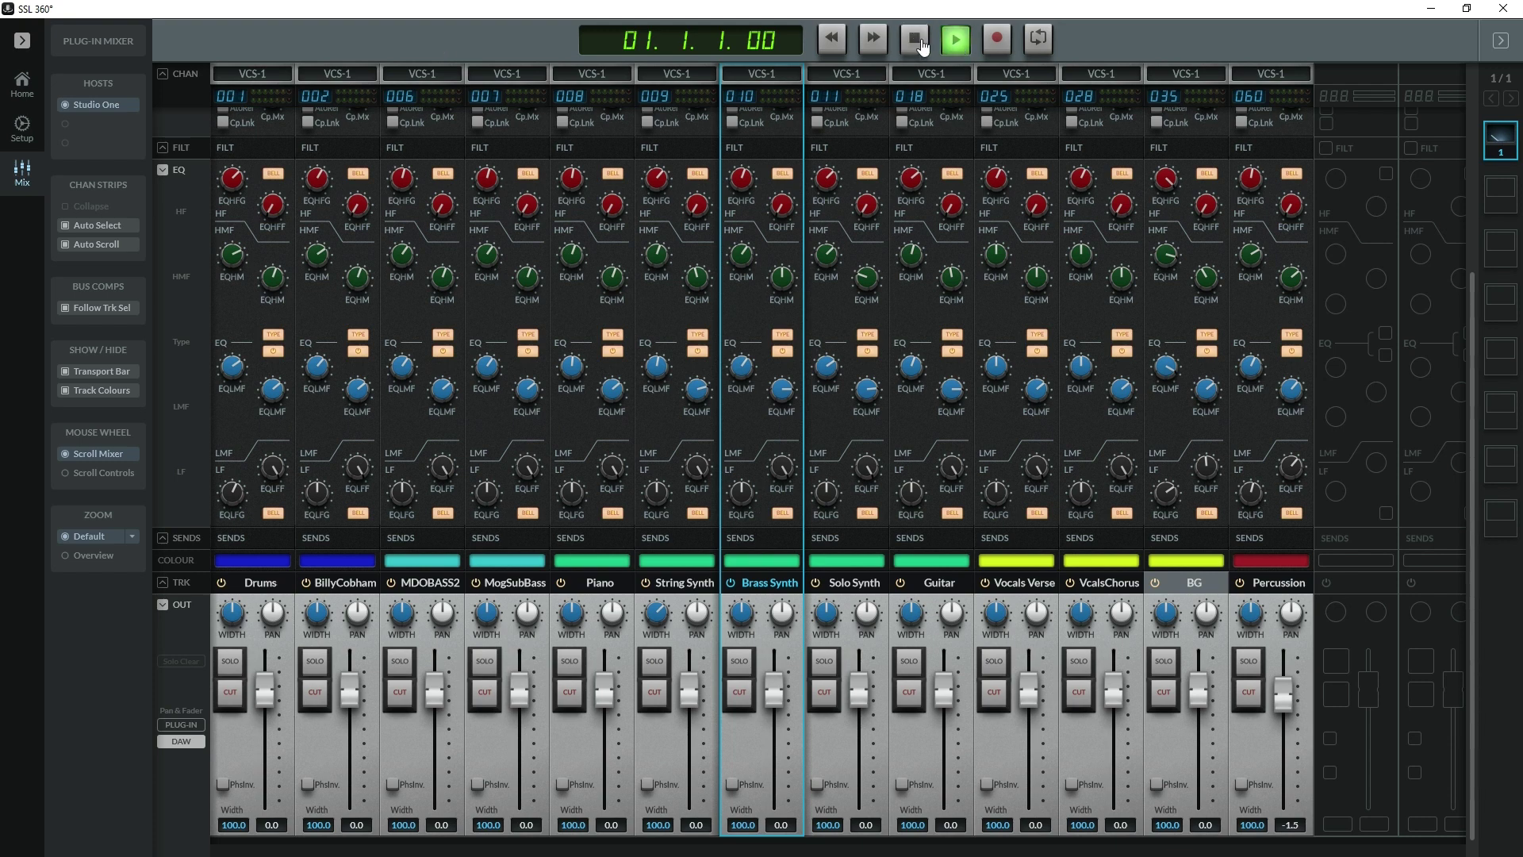
left_click(913, 40)
mouse_move(708, 208)
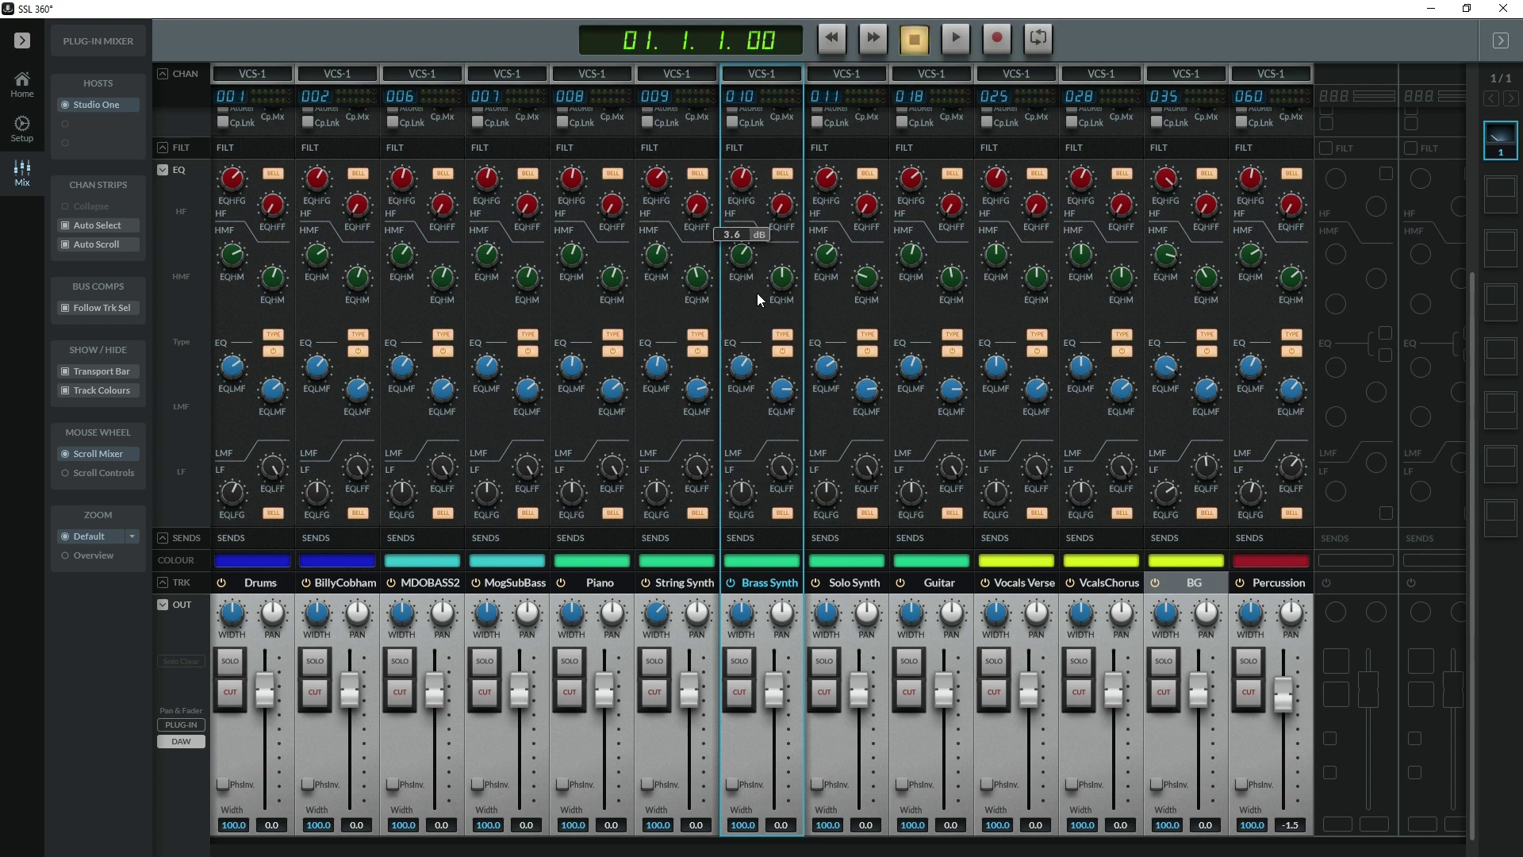
mouse_move(751, 171)
scroll(765, 331, "up", 3)
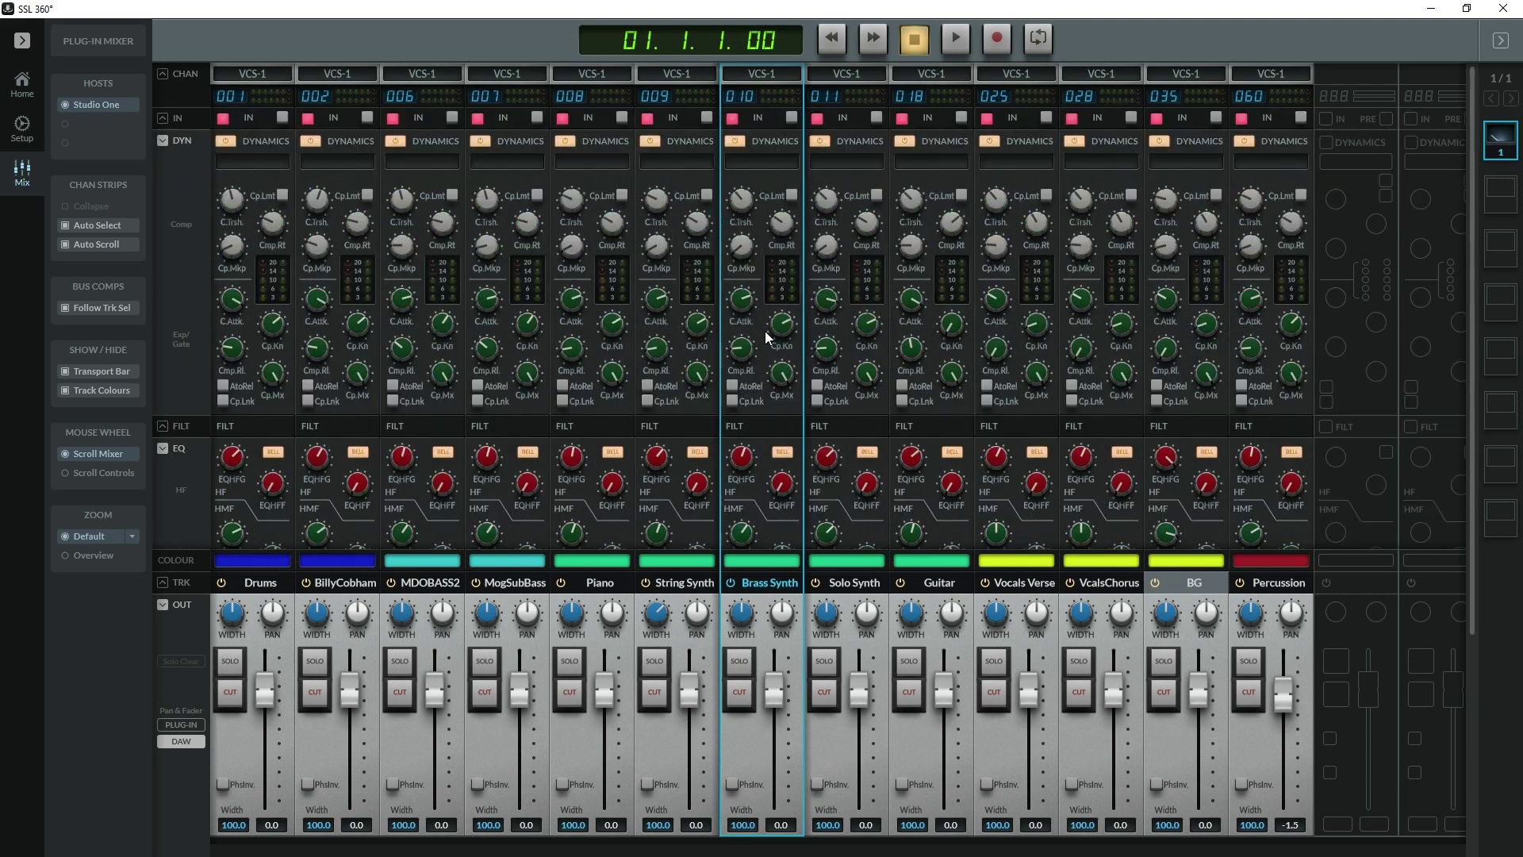
scroll(764, 164, "down", 3)
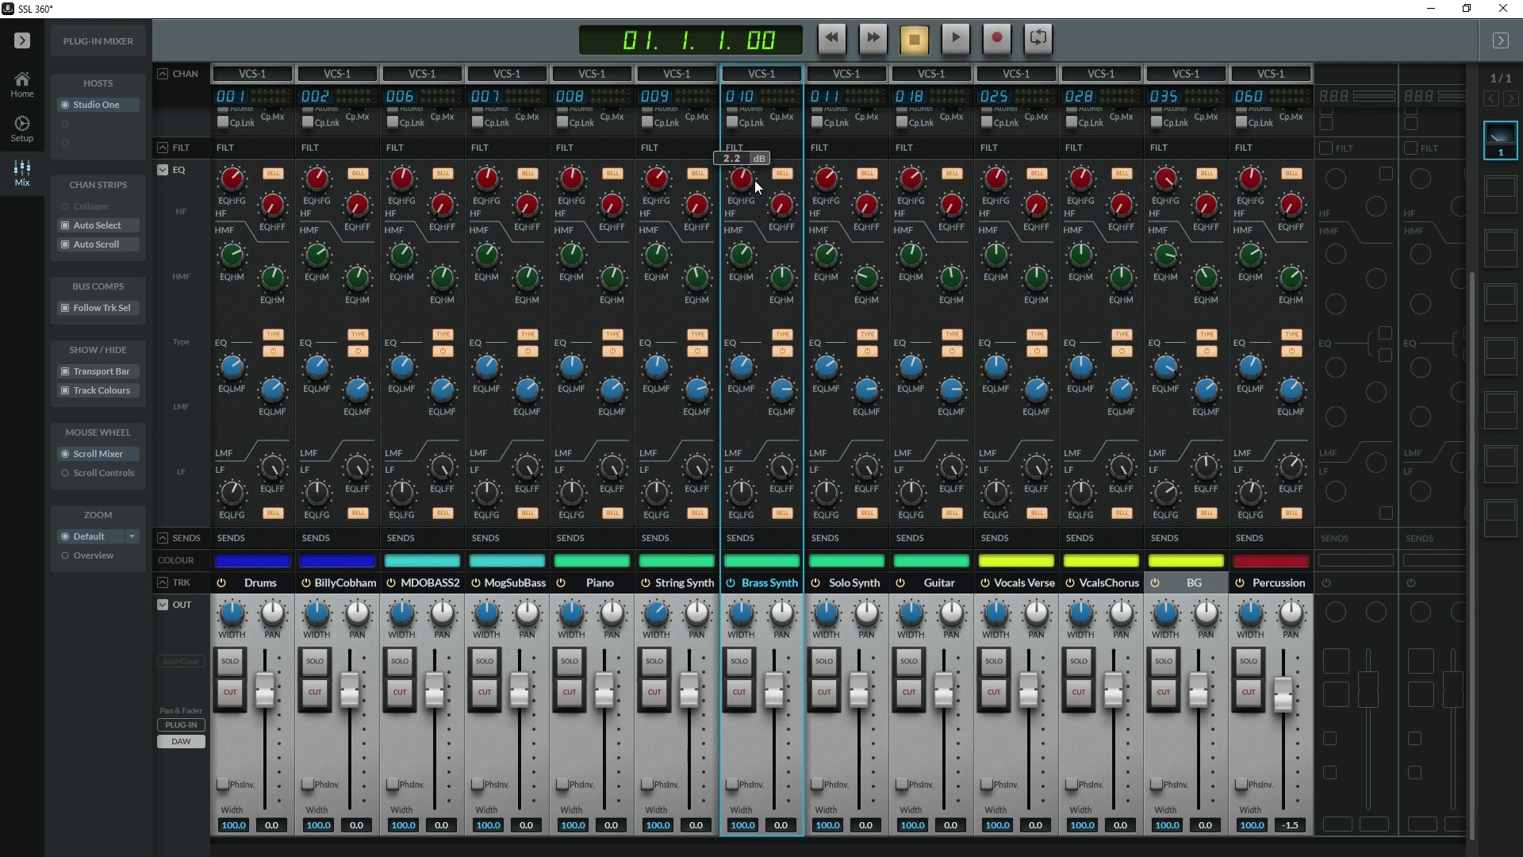
Expand the centre section to examine the VCL-25A compressor on Monitor, and collapse it again
left_click(1500, 143)
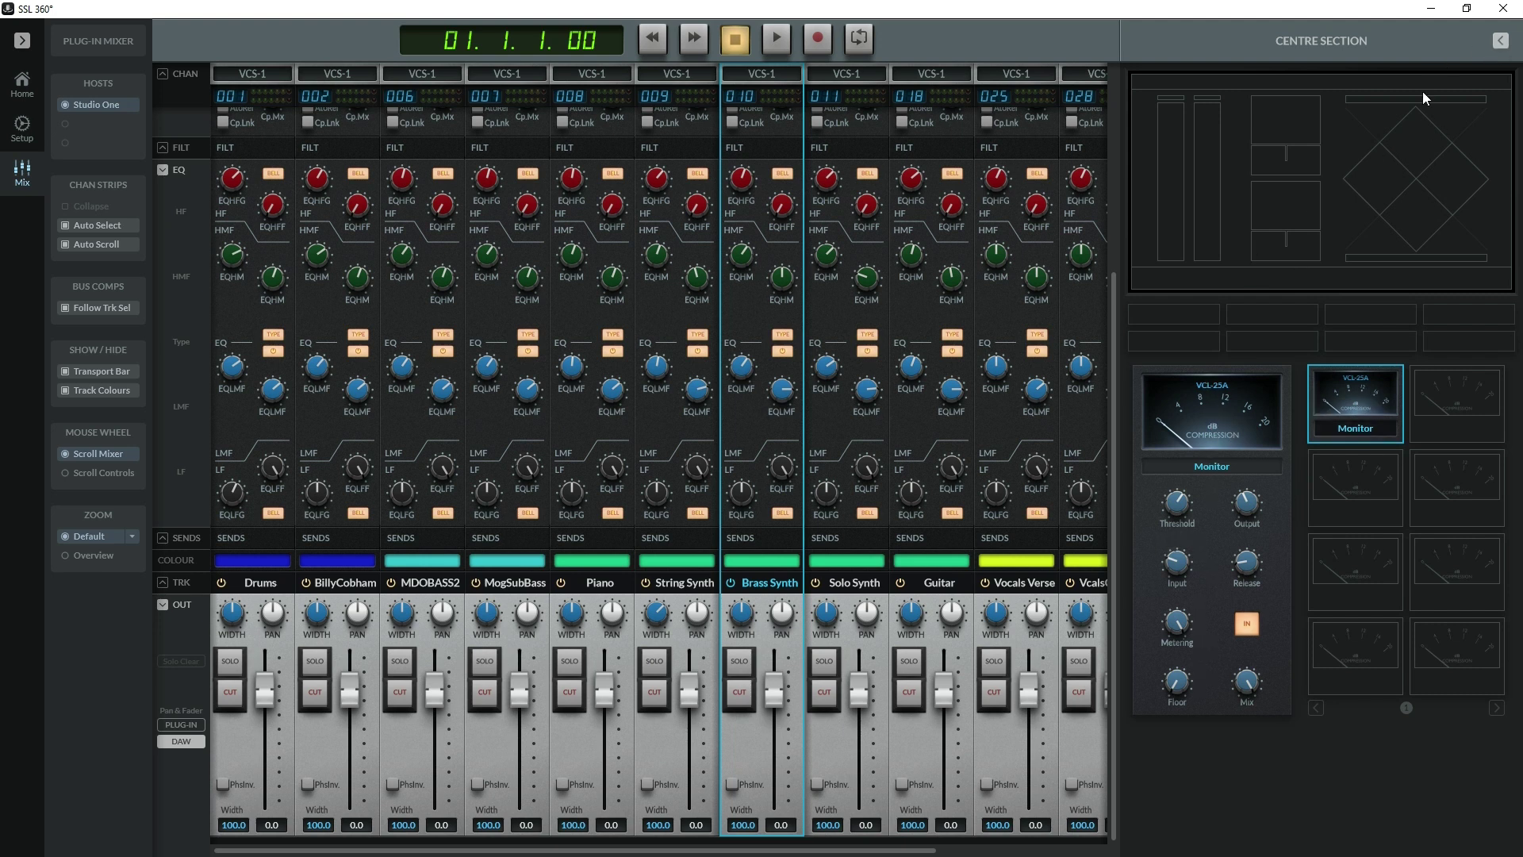
left_click(1500, 42)
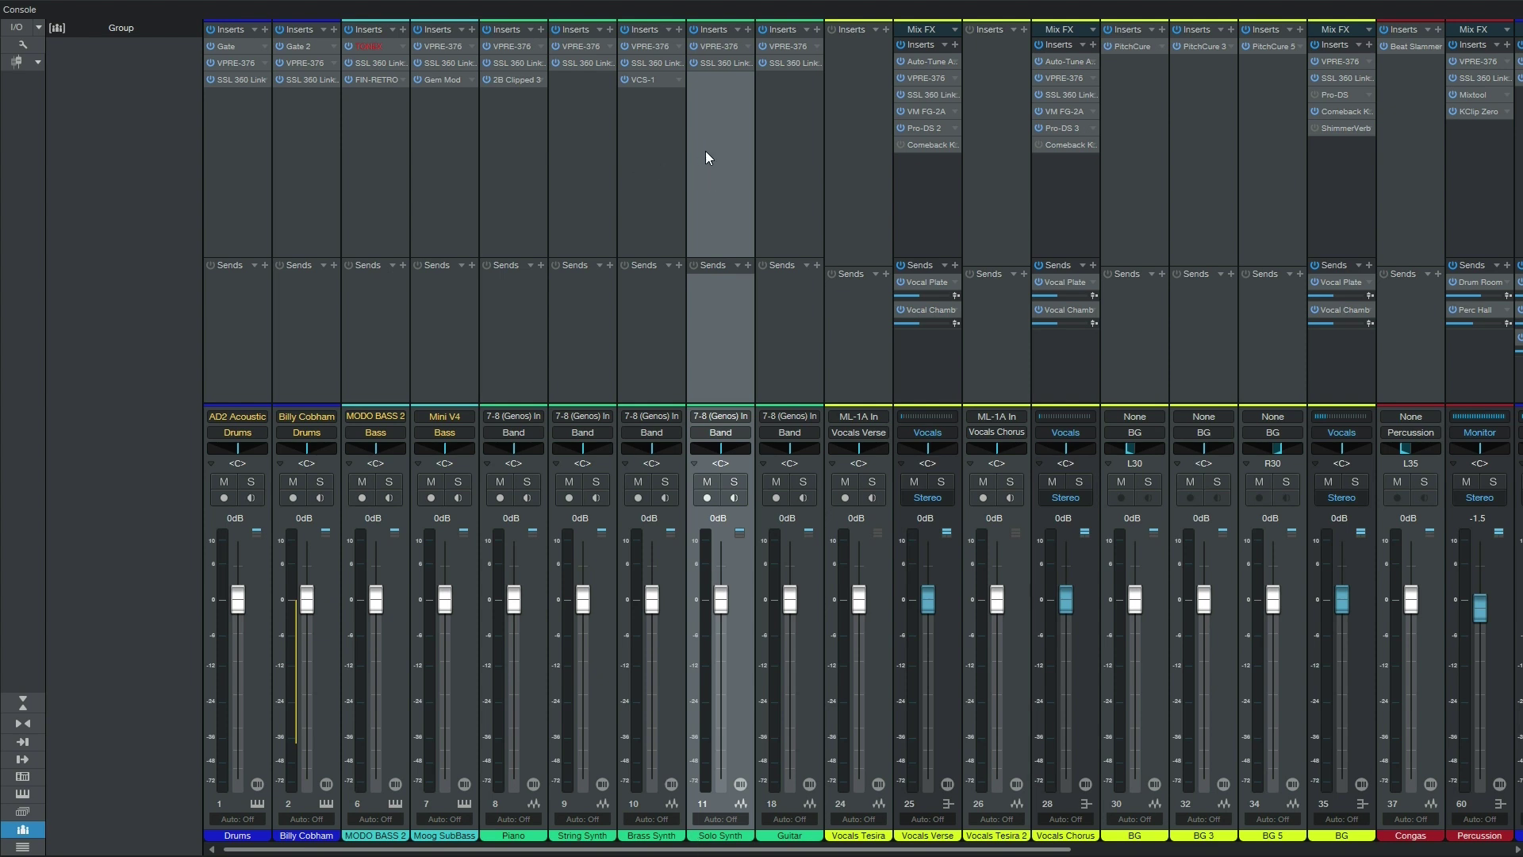
In the Studio One console, toggle the Solo Synth channel's visibility off and on and disable all its inserts
left_click(87, 225)
left_click(84, 226)
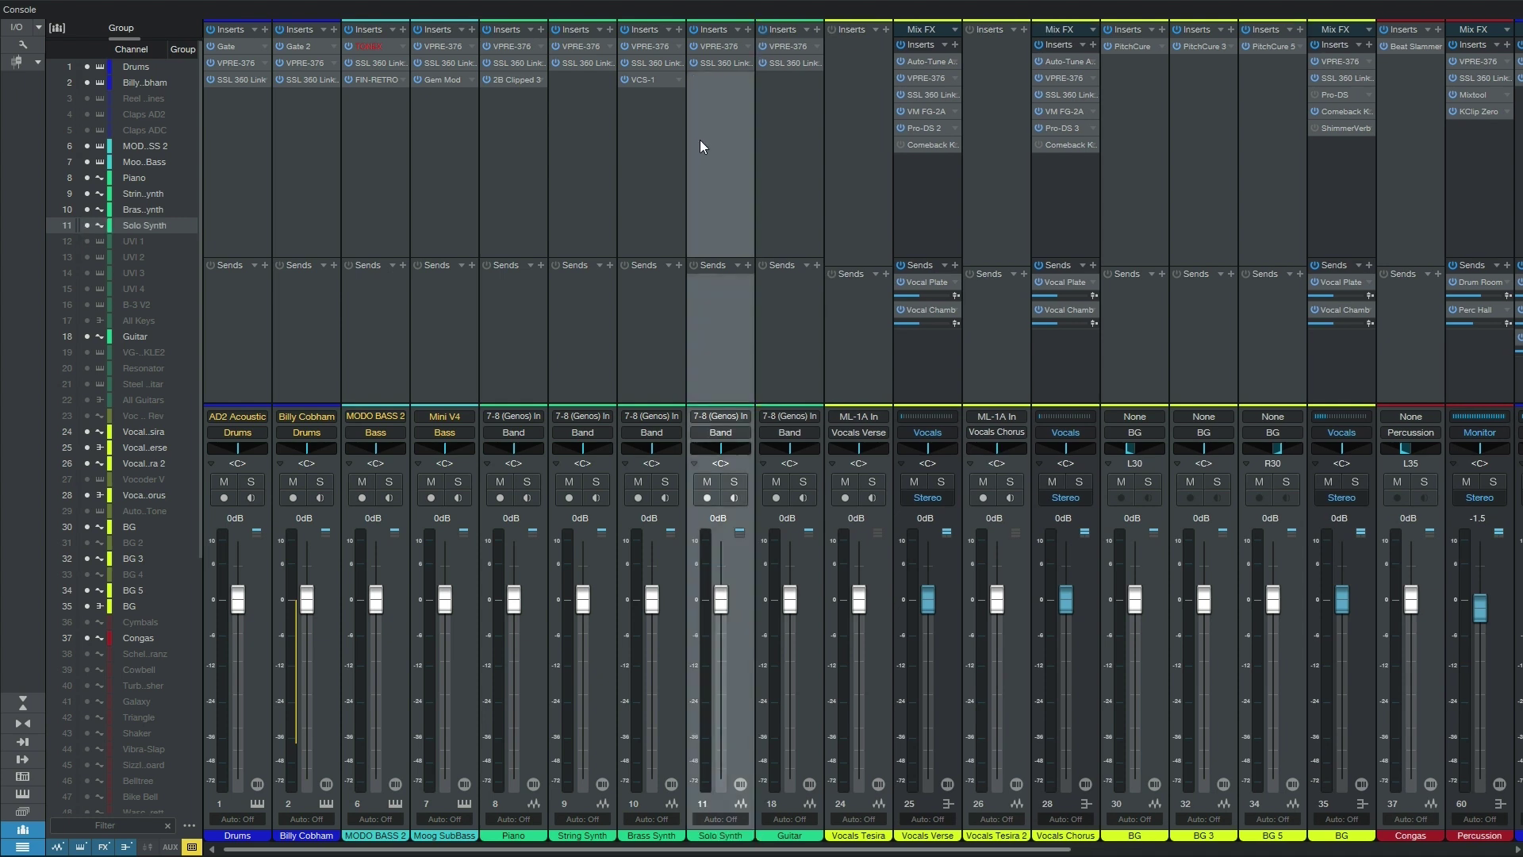
left_click(738, 30)
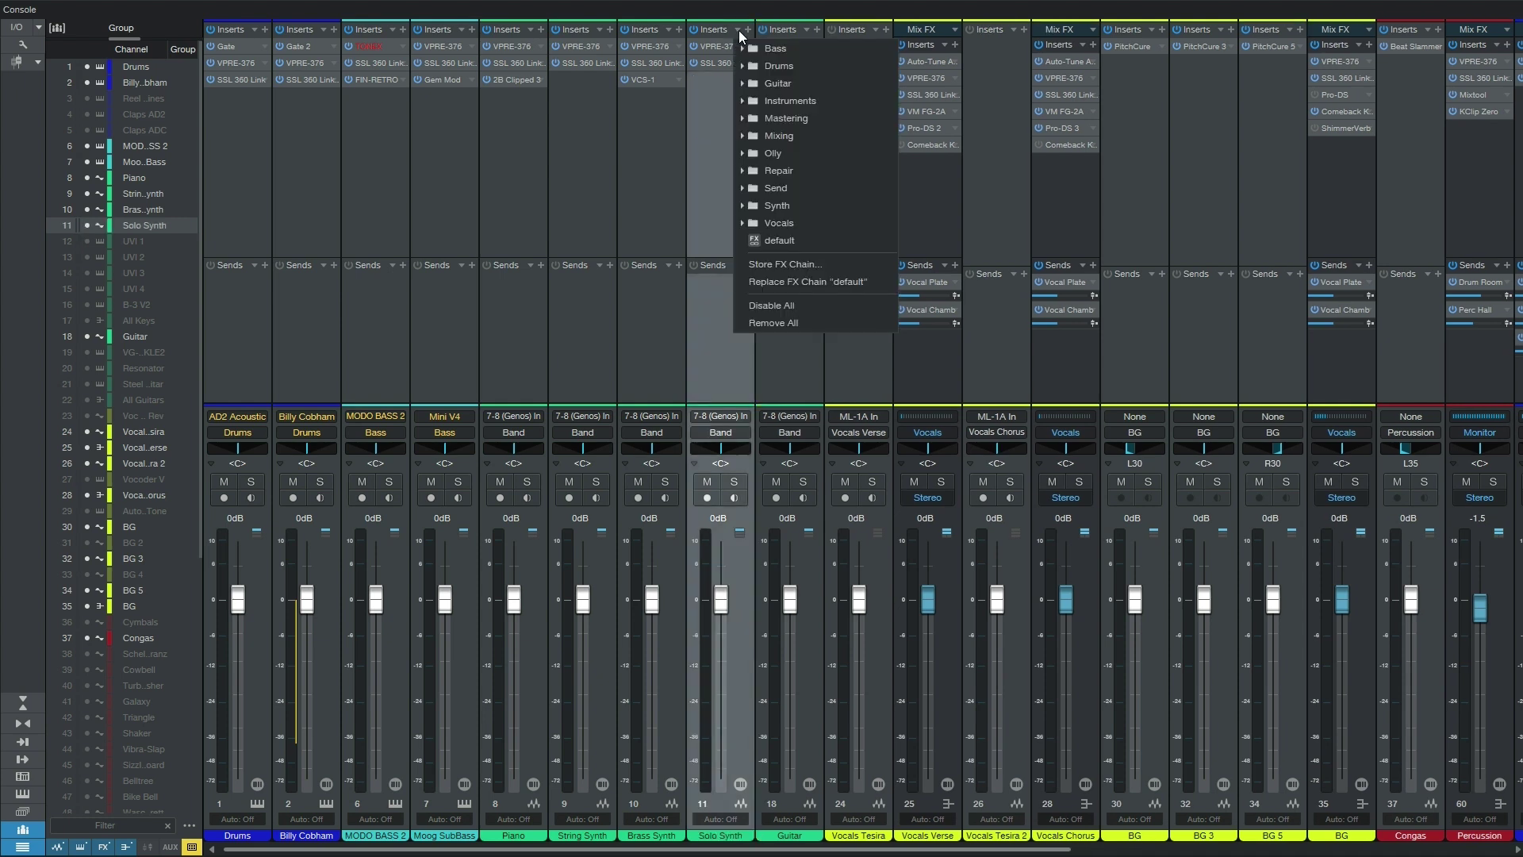
left_click(765, 304)
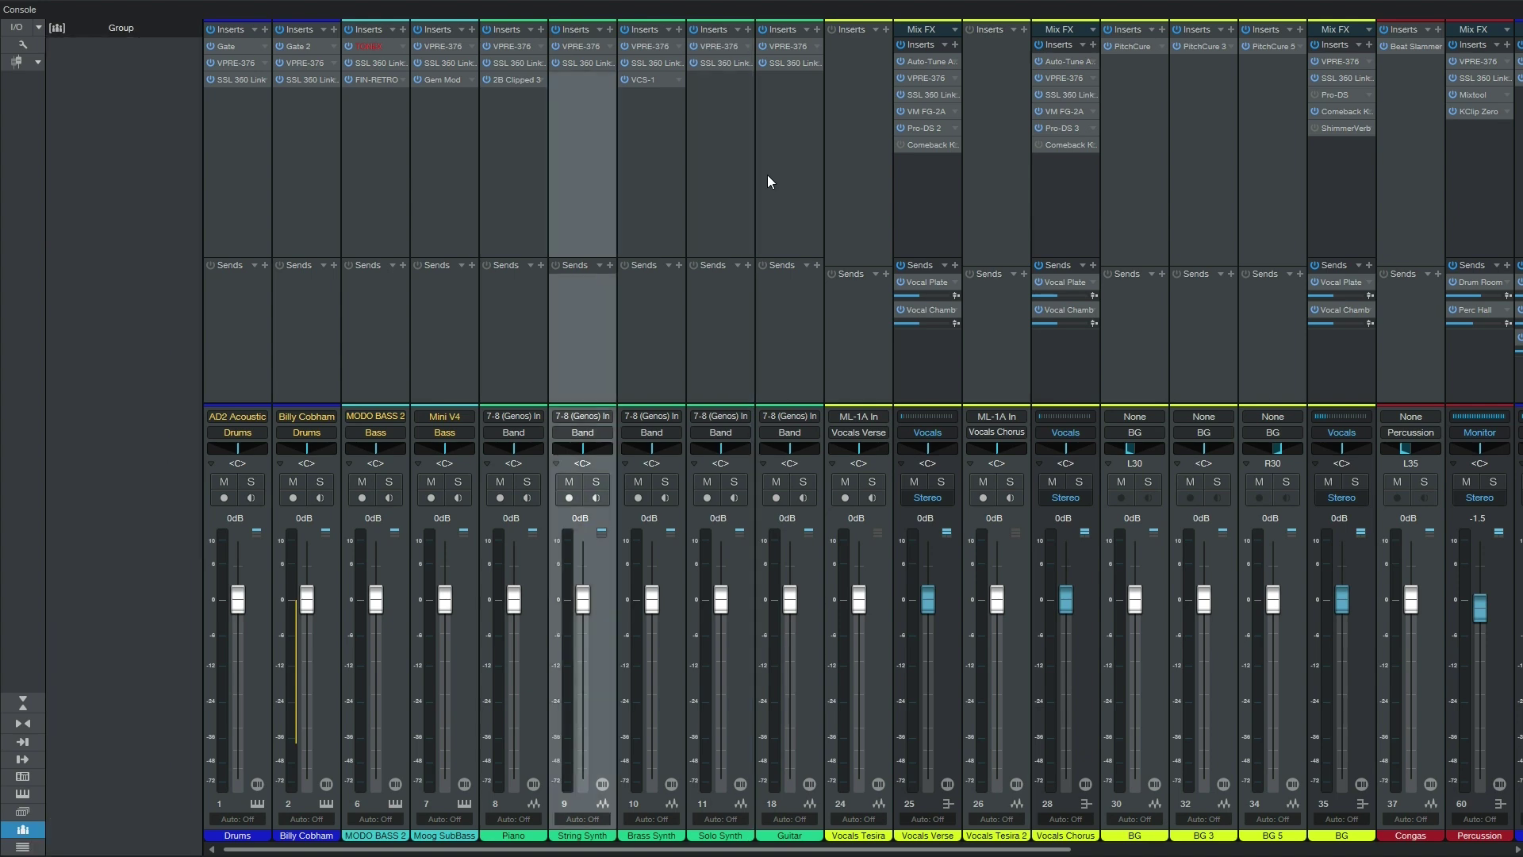
Select the Guitar channel, review the Mackie Control entry among the external devices in Options, and cancel the dialog
left_click(767, 176)
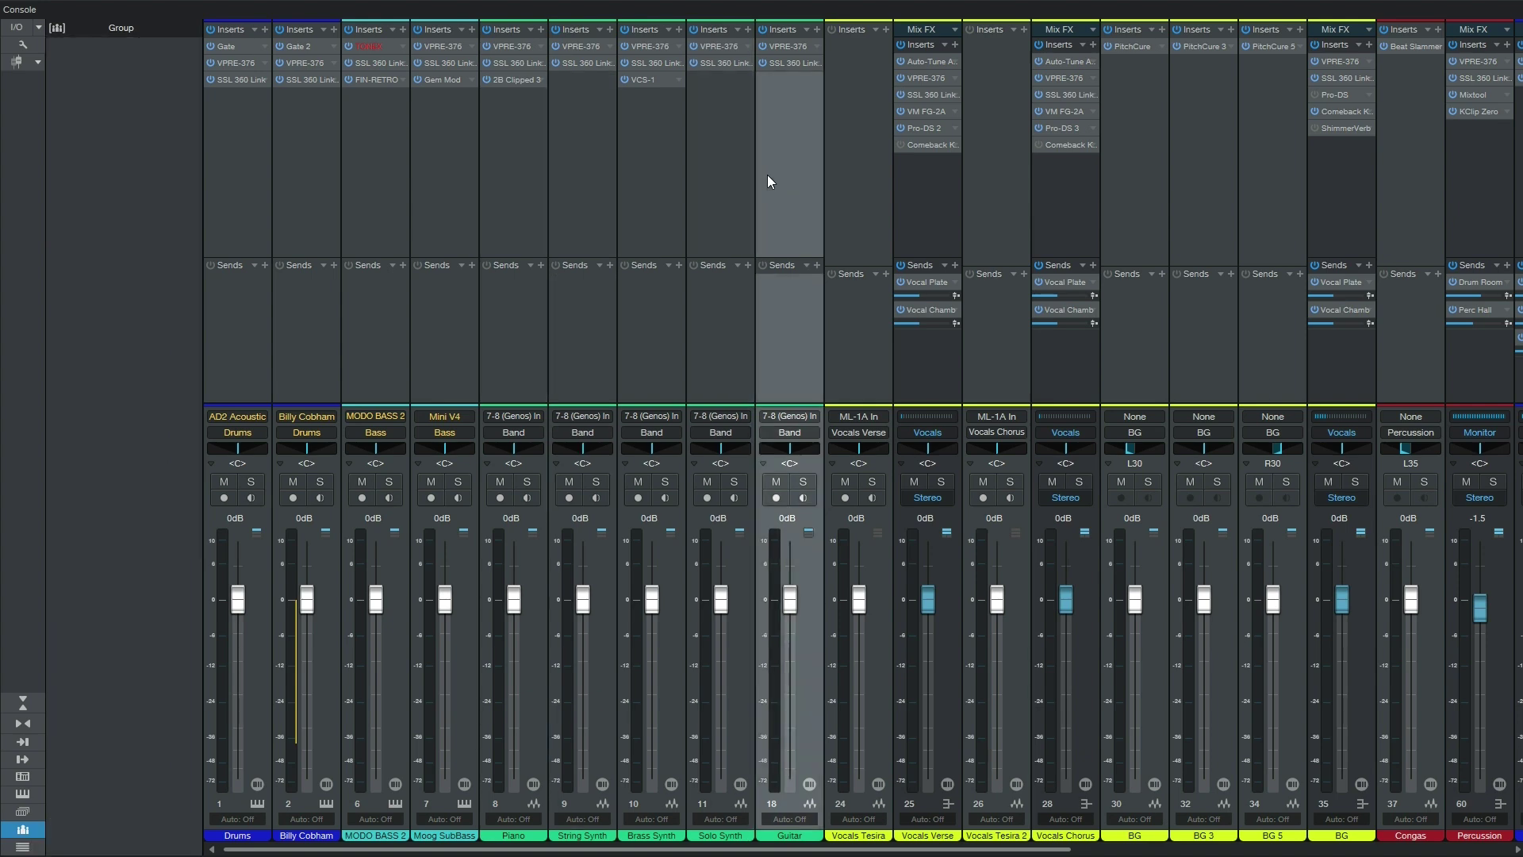
key("ctrl+comma")
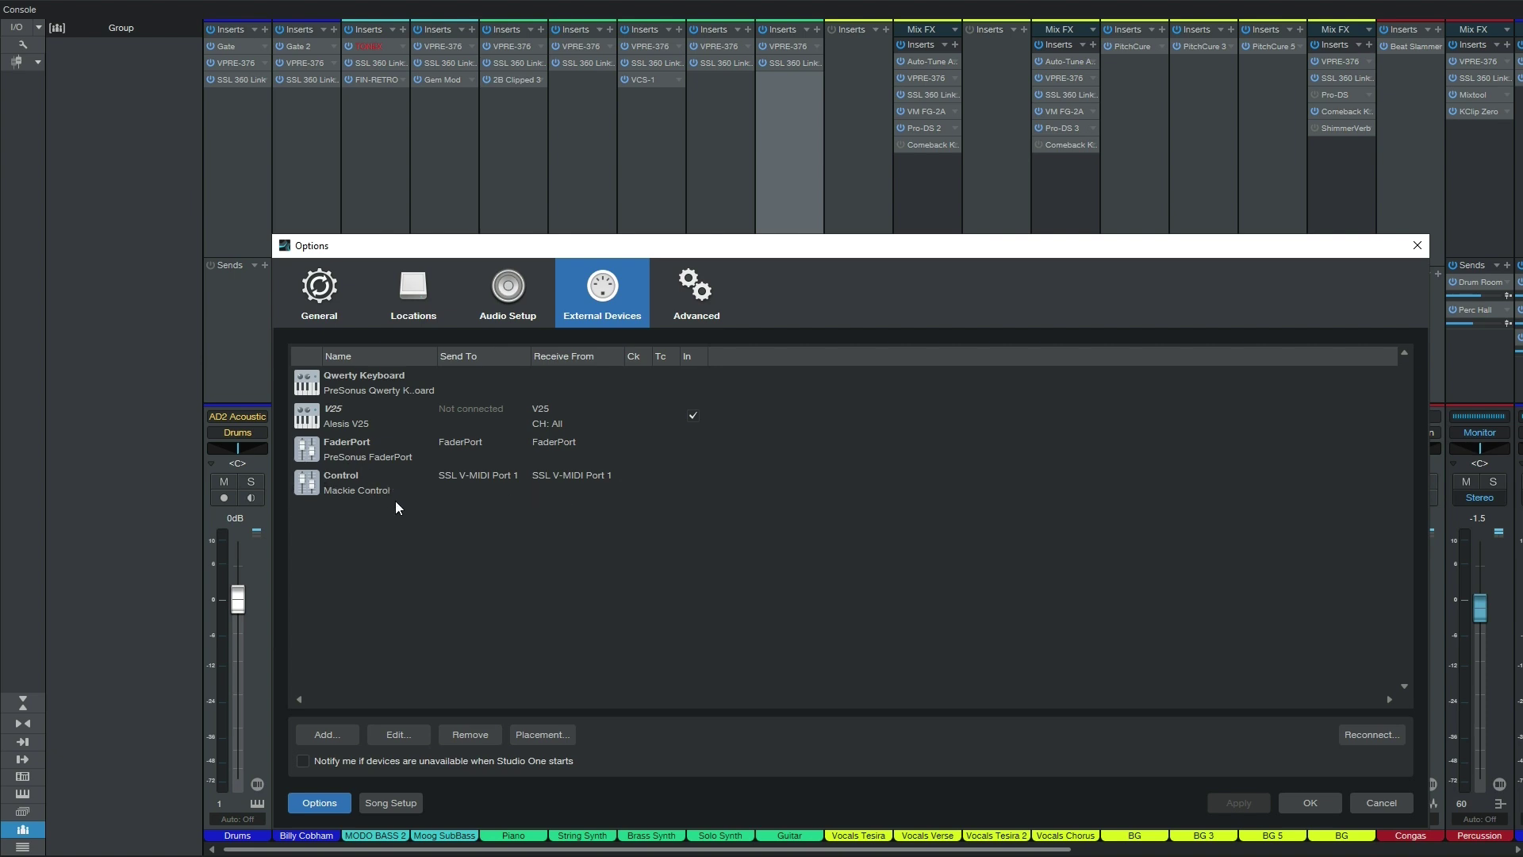
left_click(1394, 803)
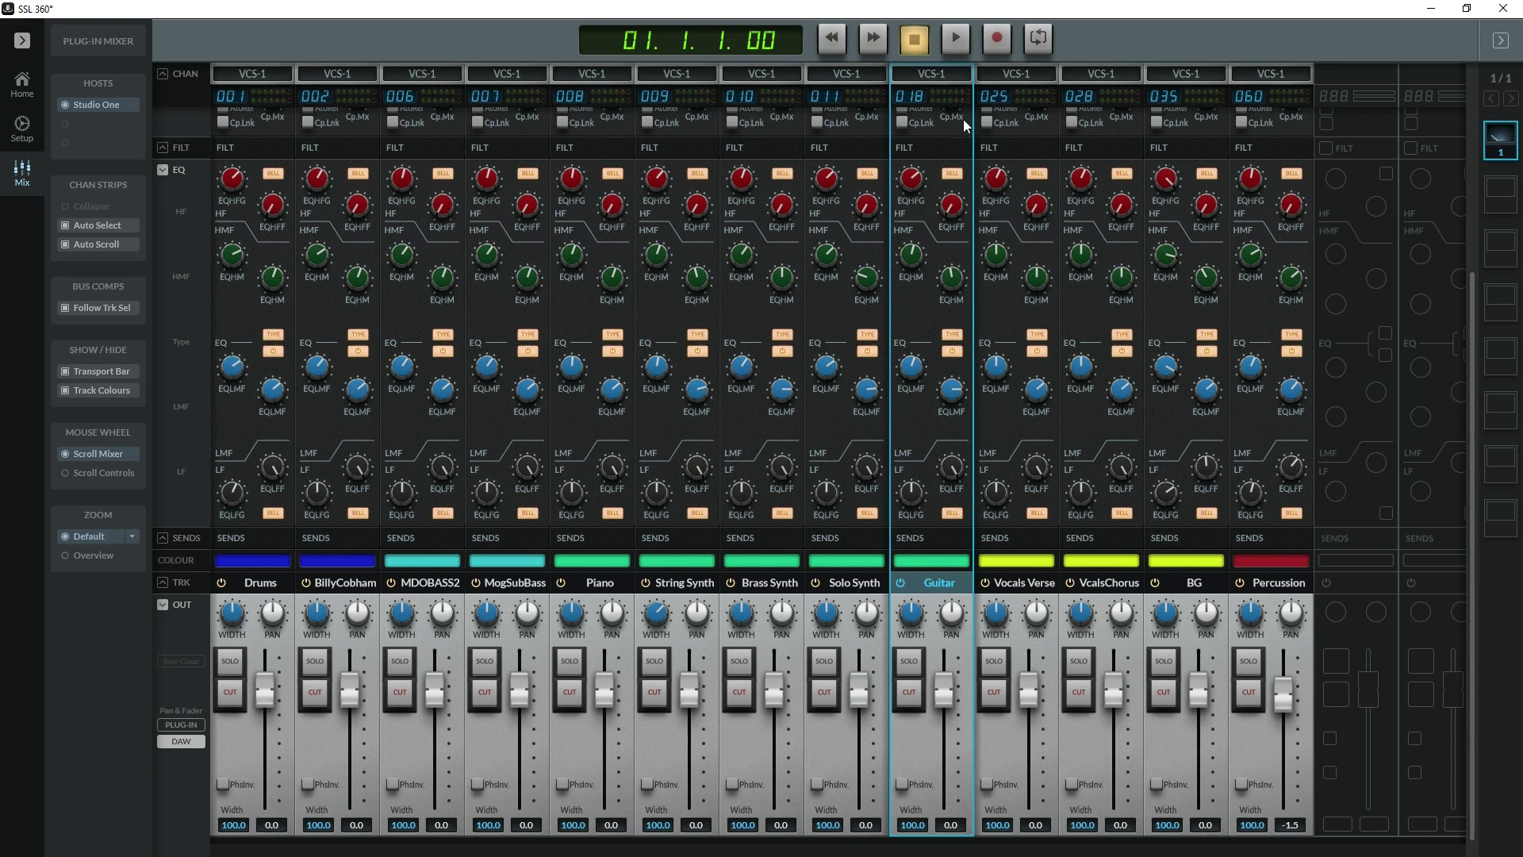
Demonstrate DAW control from SSL 360° by starting and stopping playback and toggling the Brass Synth strip off and on
left_click(955, 38)
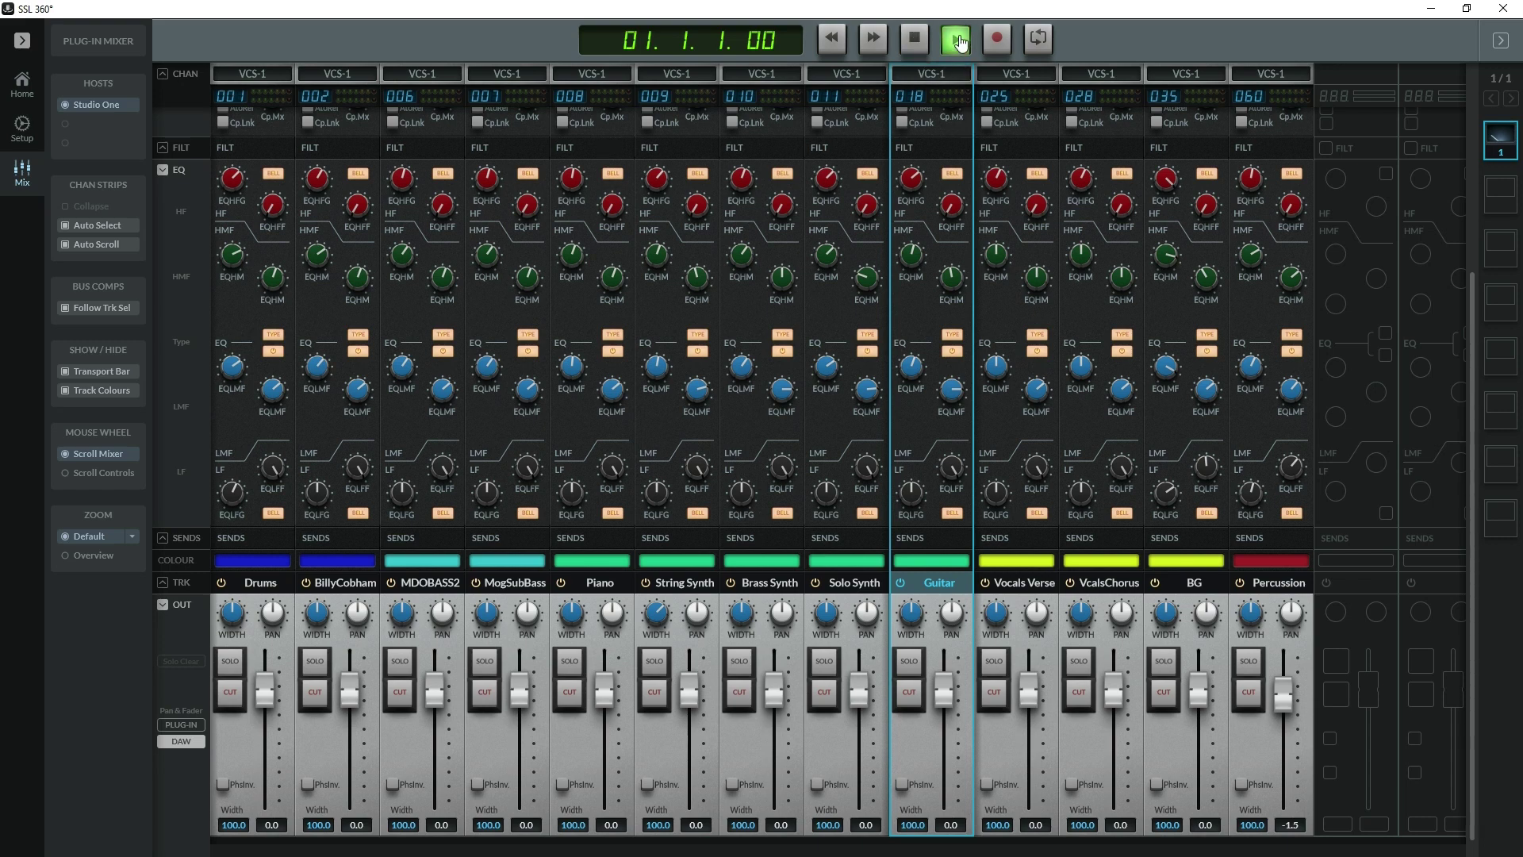
left_click(912, 38)
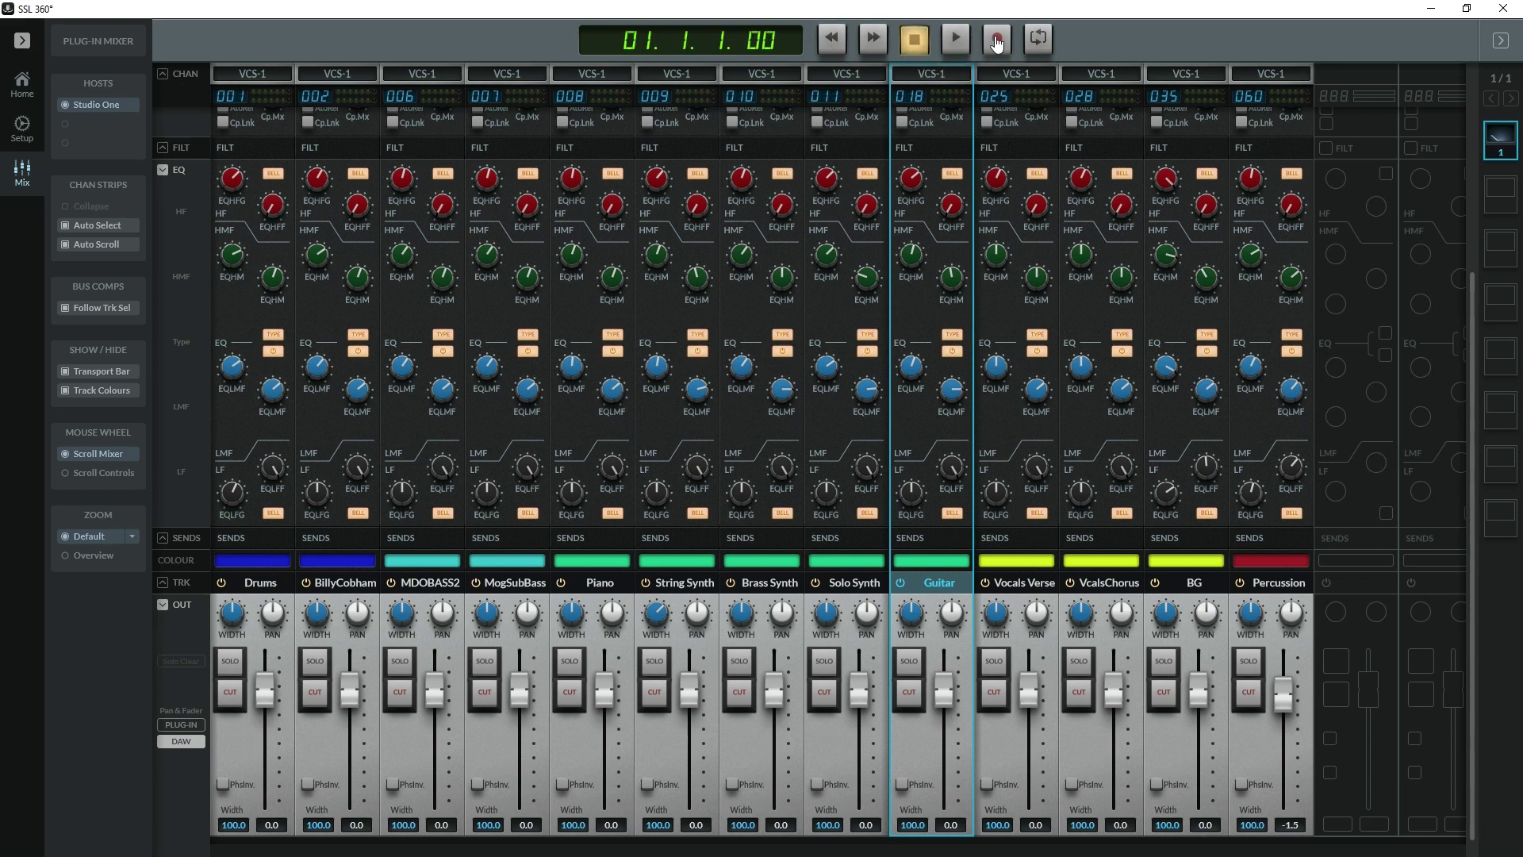
left_click(730, 585)
left_click(730, 584)
Switch pan and fader control to PLUG-IN to compare levels, and return it to DAW
left_click(170, 725)
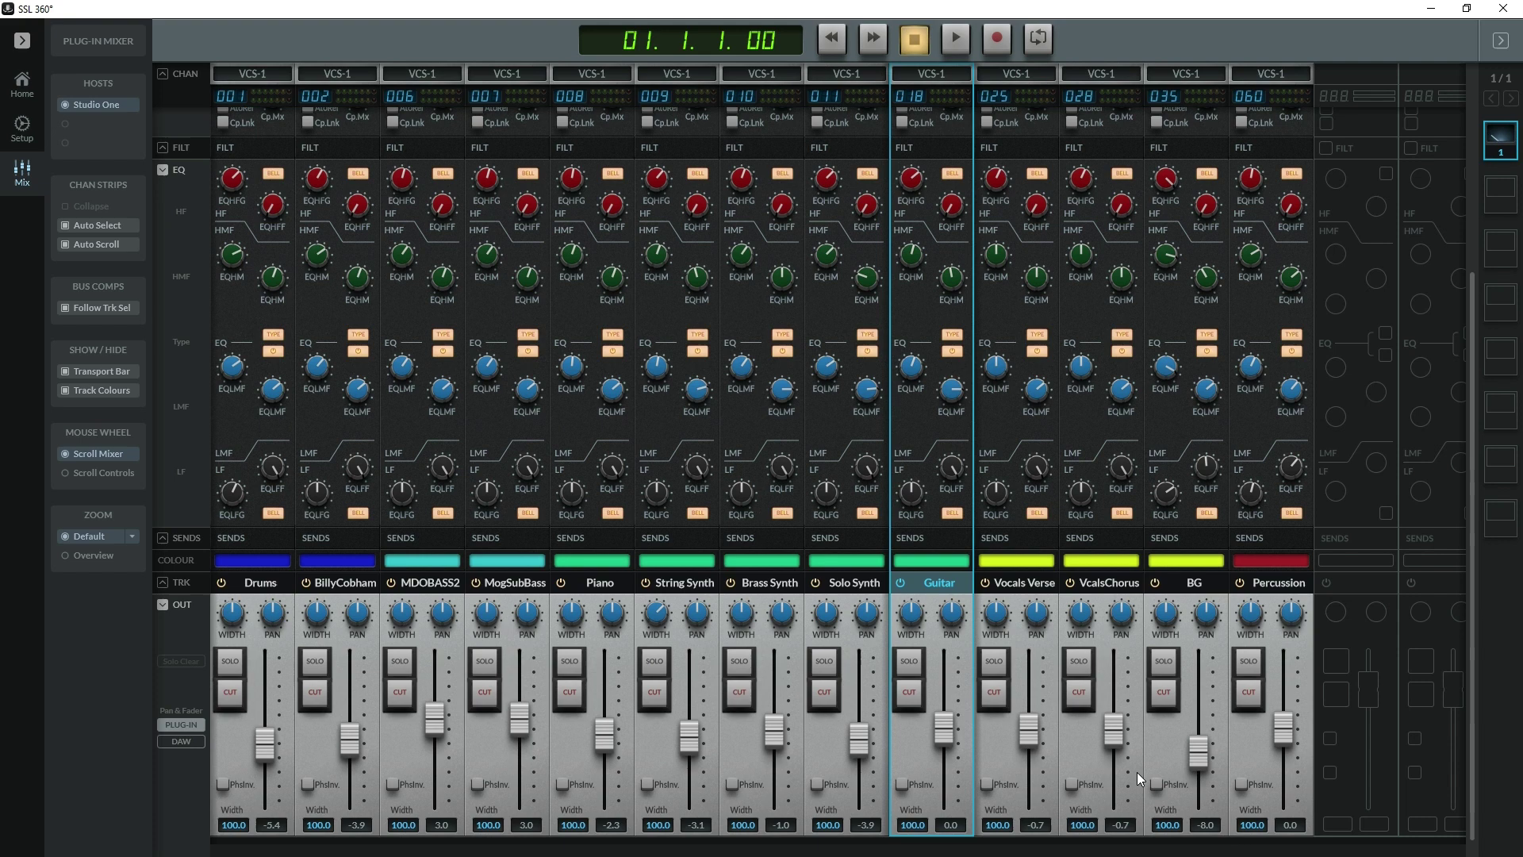
left_click(181, 740)
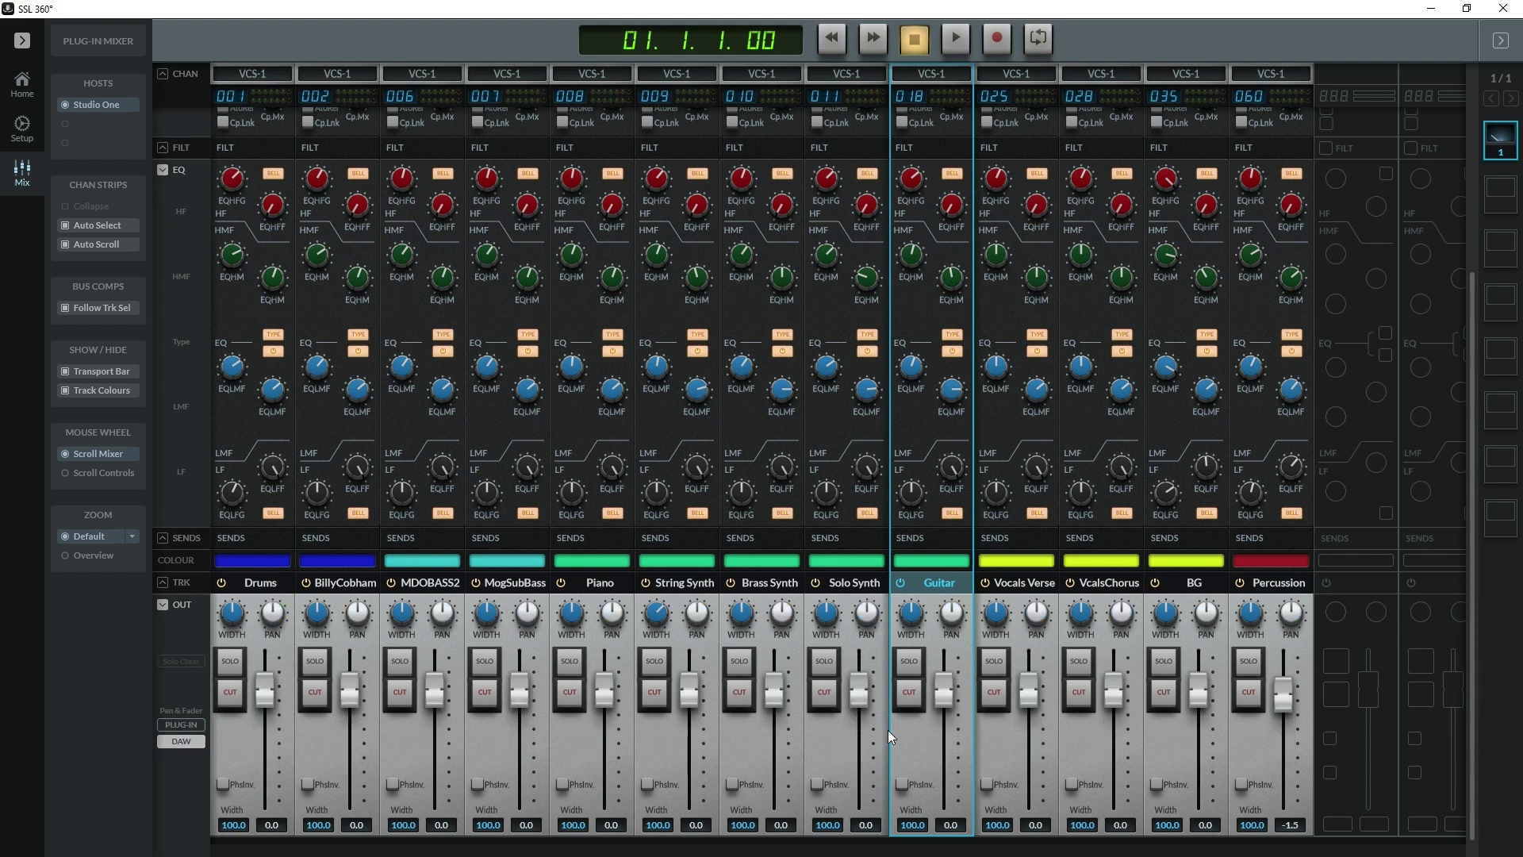
Lower the Guitar fader to -29.8 dB in SSL 360°, raise it in the Studio One console, and compare both mixers
left_click_drag(942, 697, 942, 763)
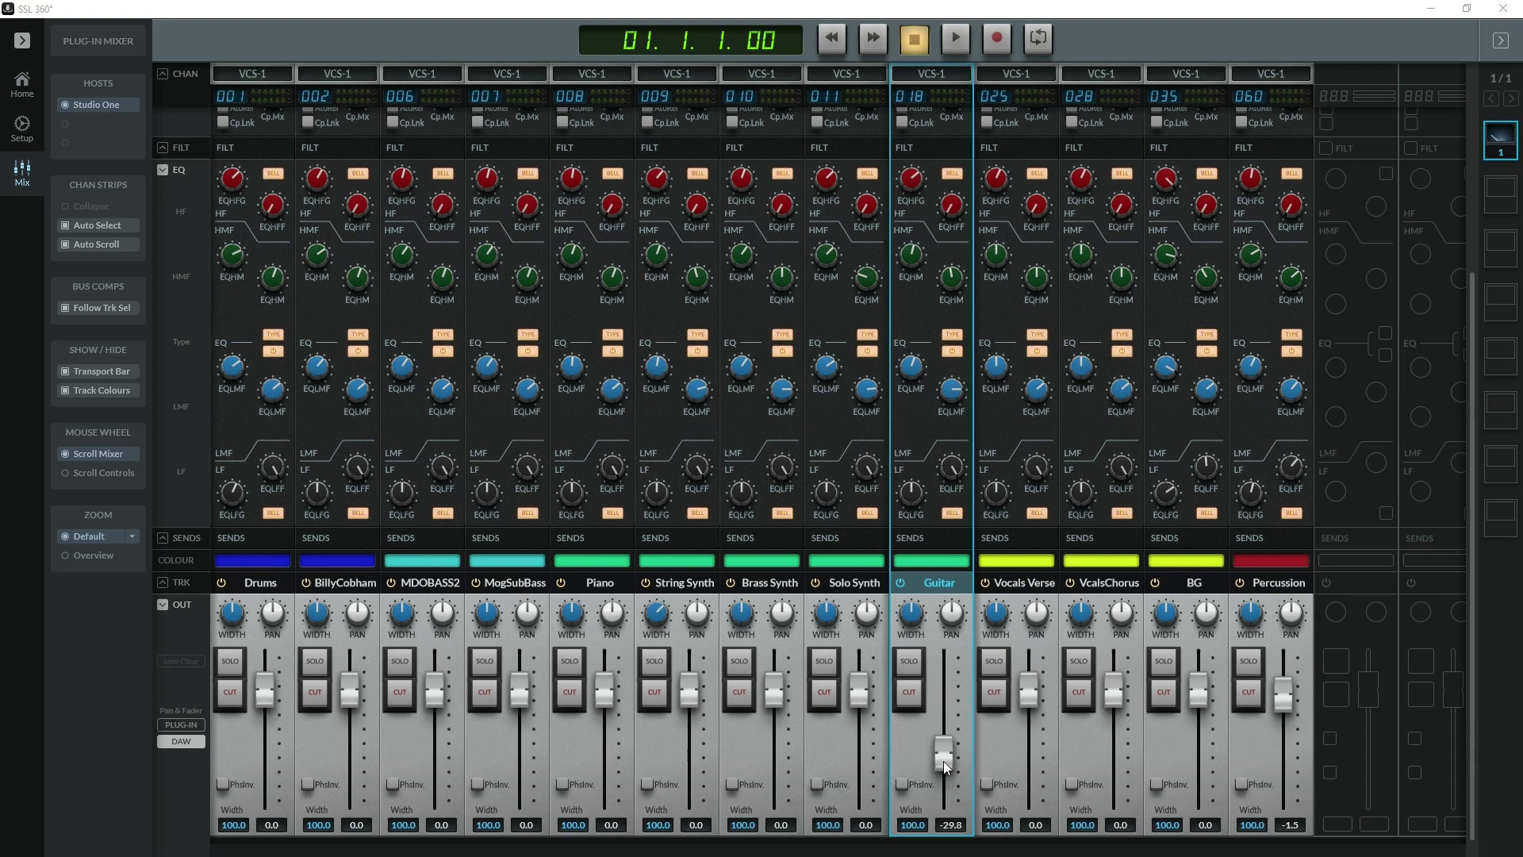
key("alt+Tab")
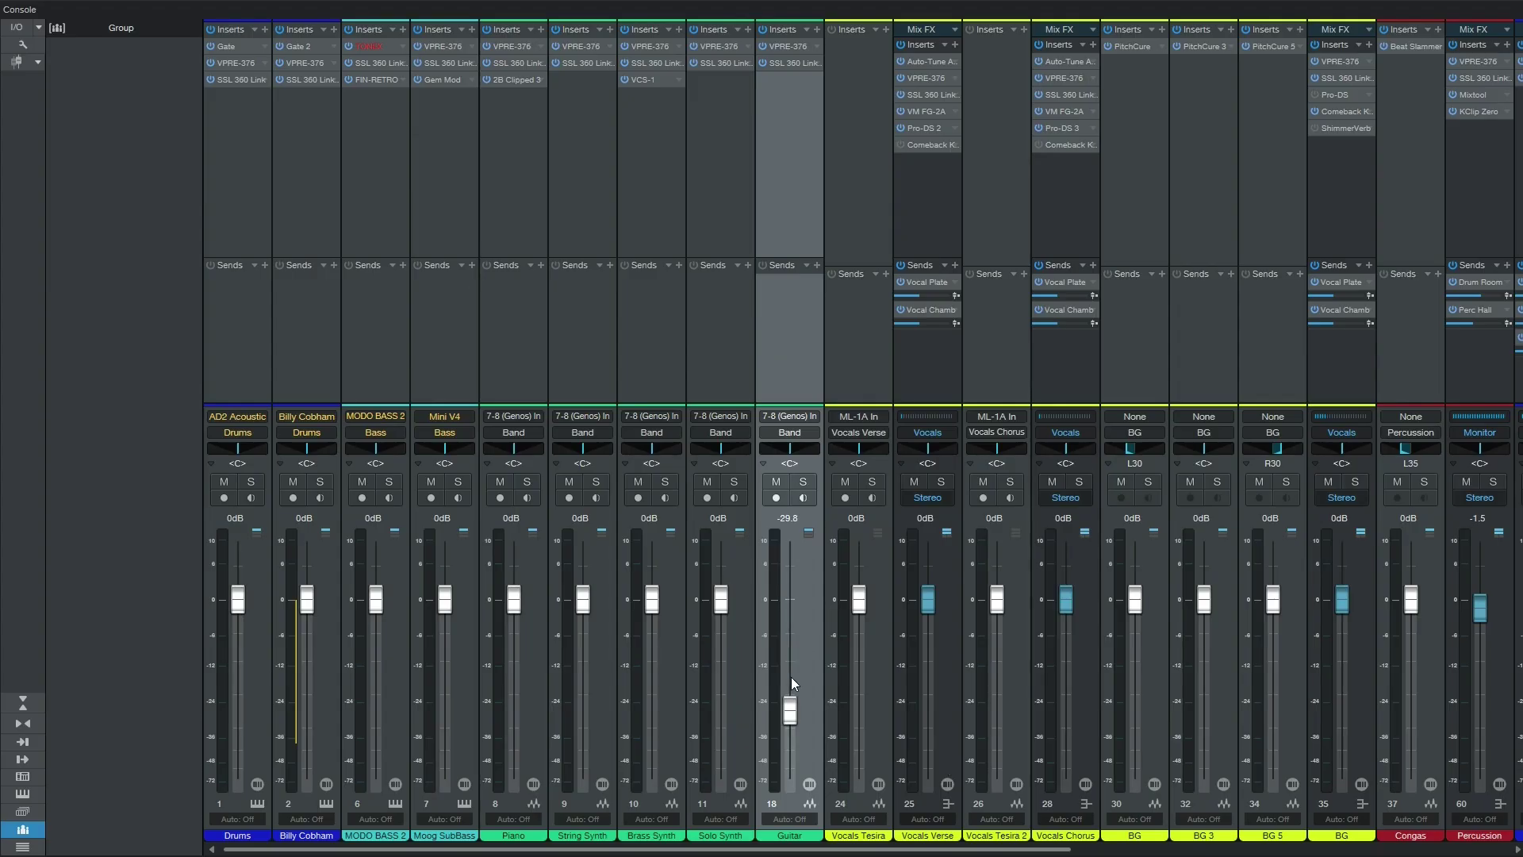
left_click_drag(791, 710, 789, 676)
key("alt+Tab")
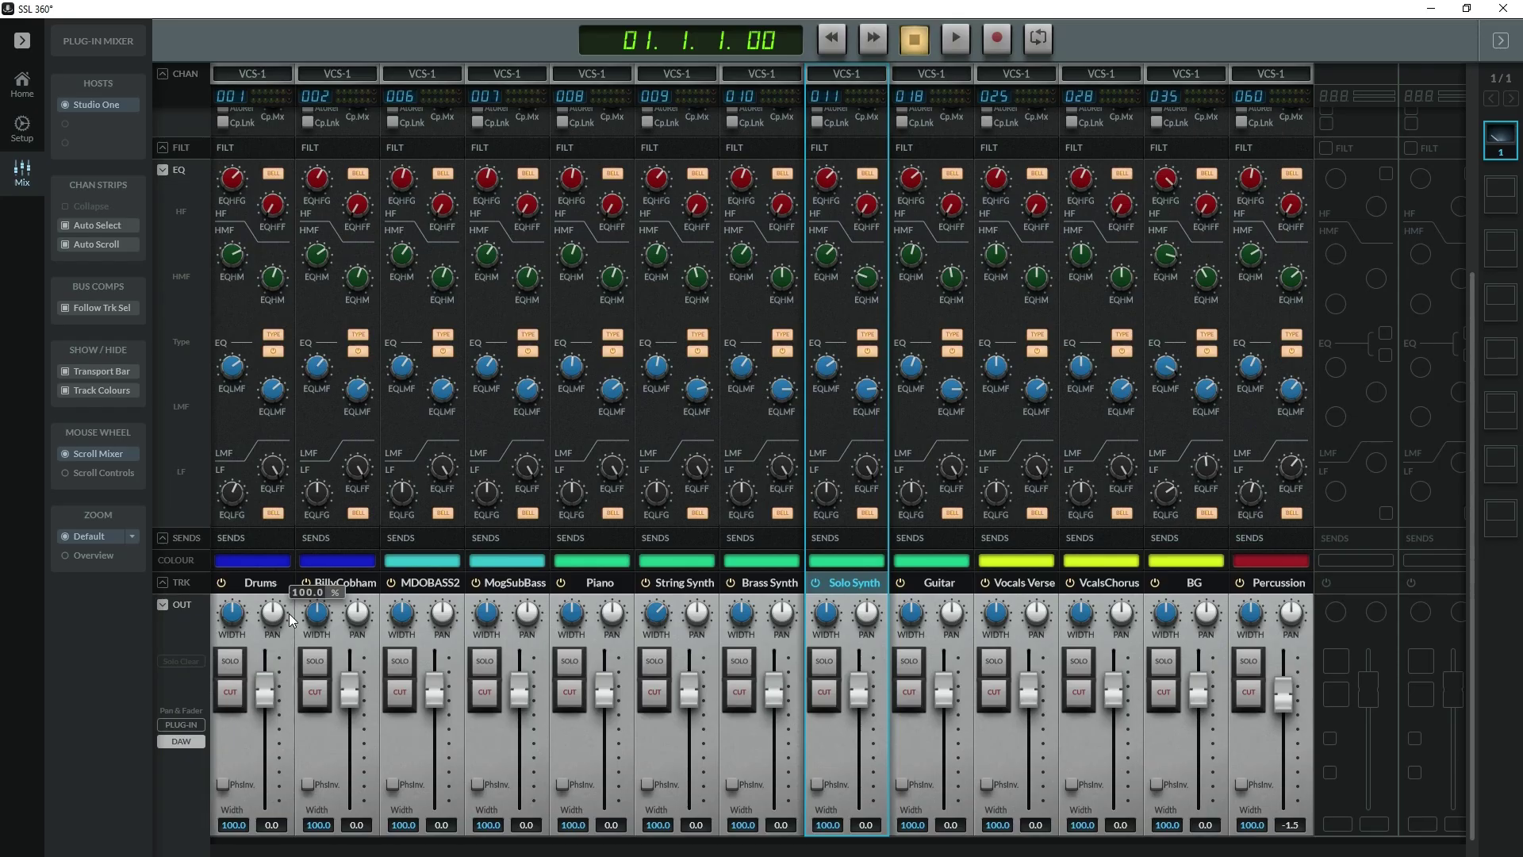
key("alt+Tab")
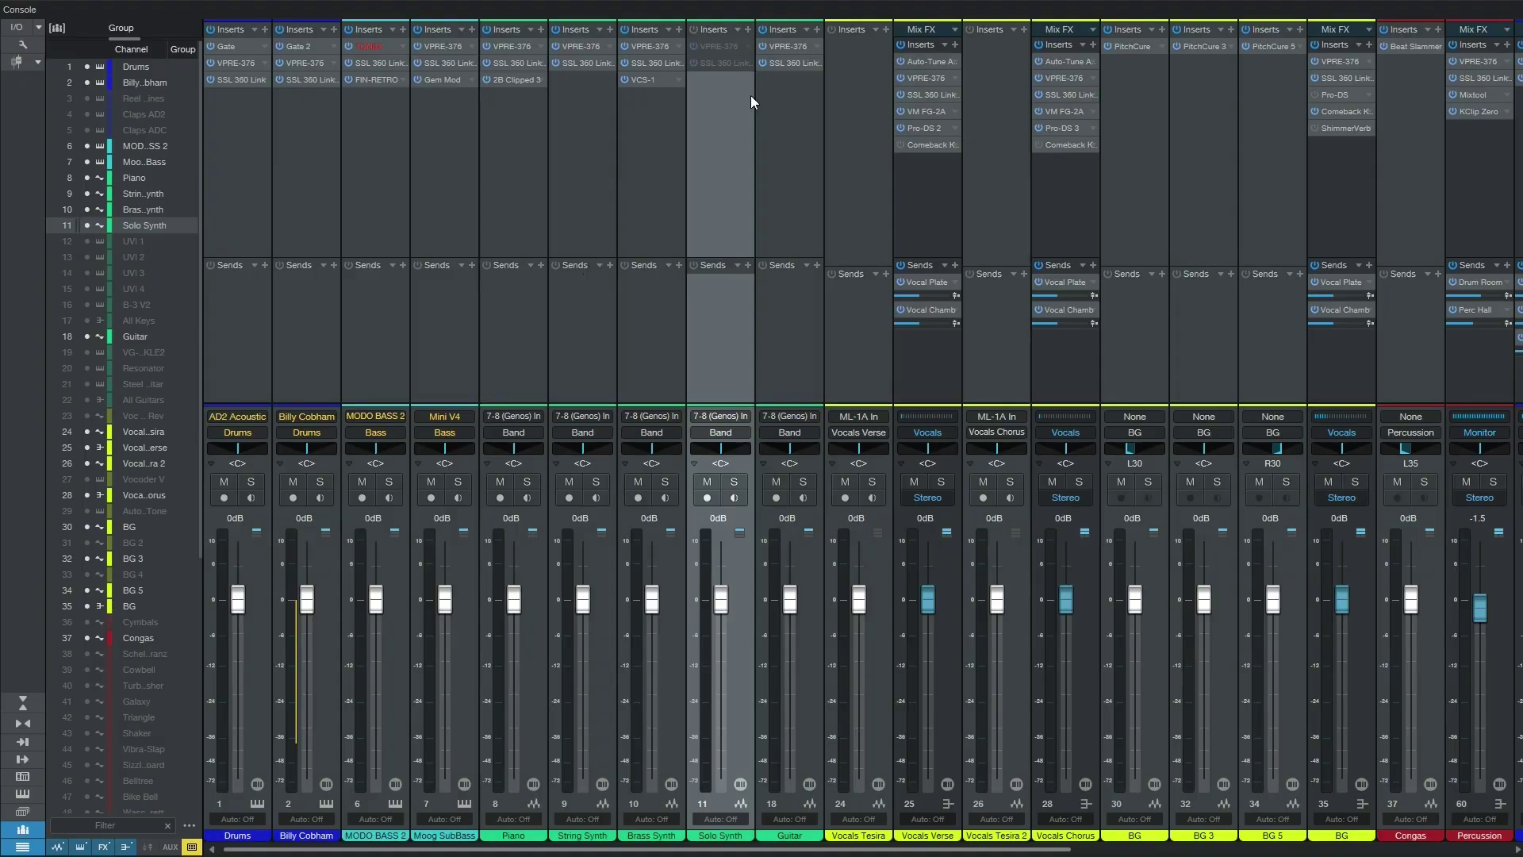